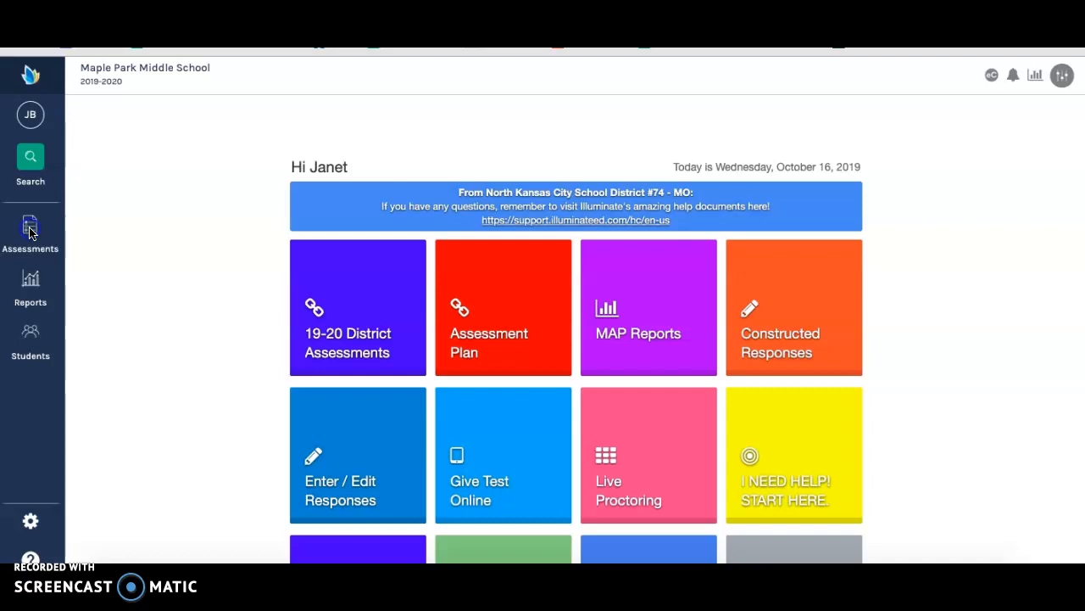
- Start a new assessment of the legacy Manual / Hybrid type
click(30, 227)
click(115, 211)
click(123, 153)
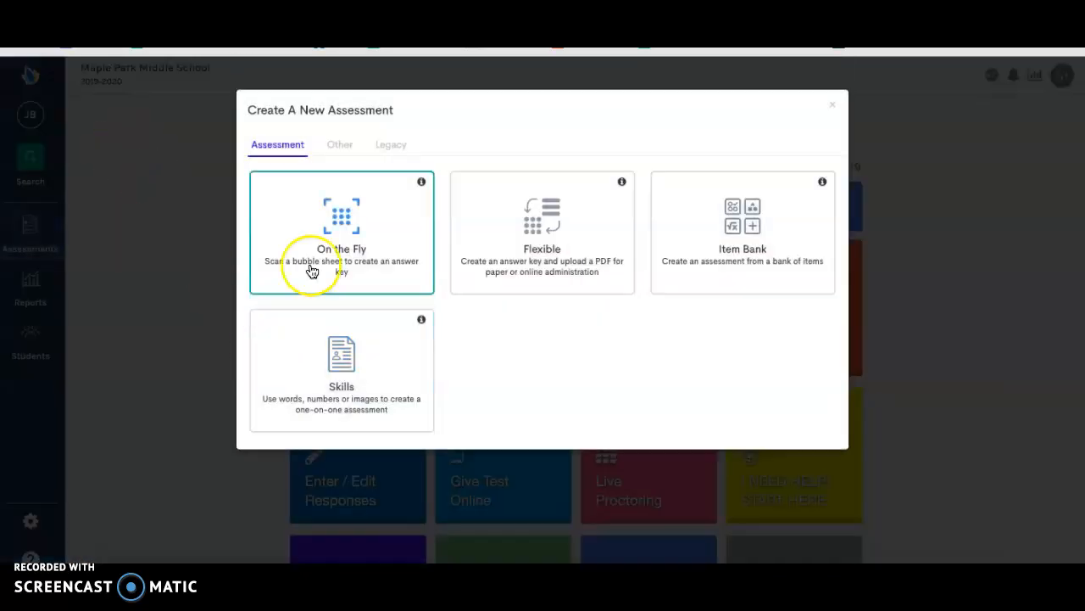
click(393, 147)
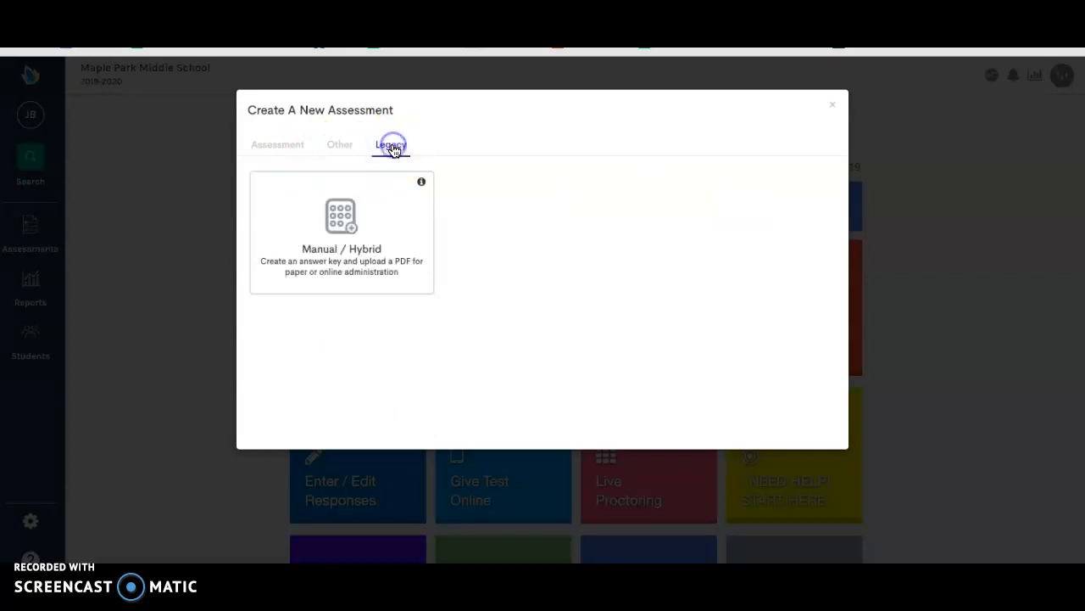
click(342, 222)
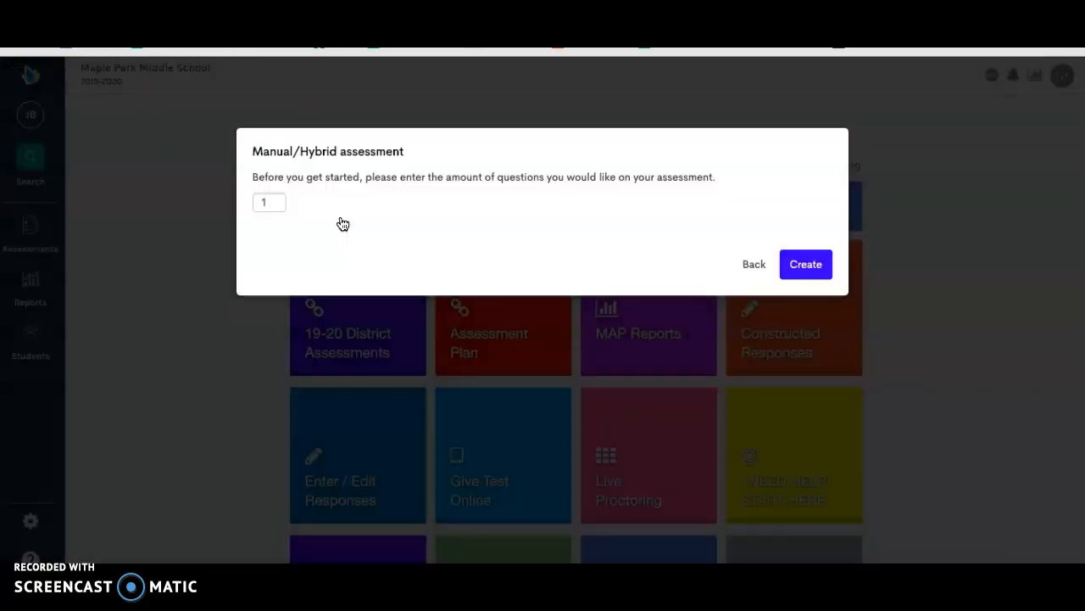
- Set the number of questions to 5 and create the Manual/Hybrid assessment
click(300, 220)
click(277, 202)
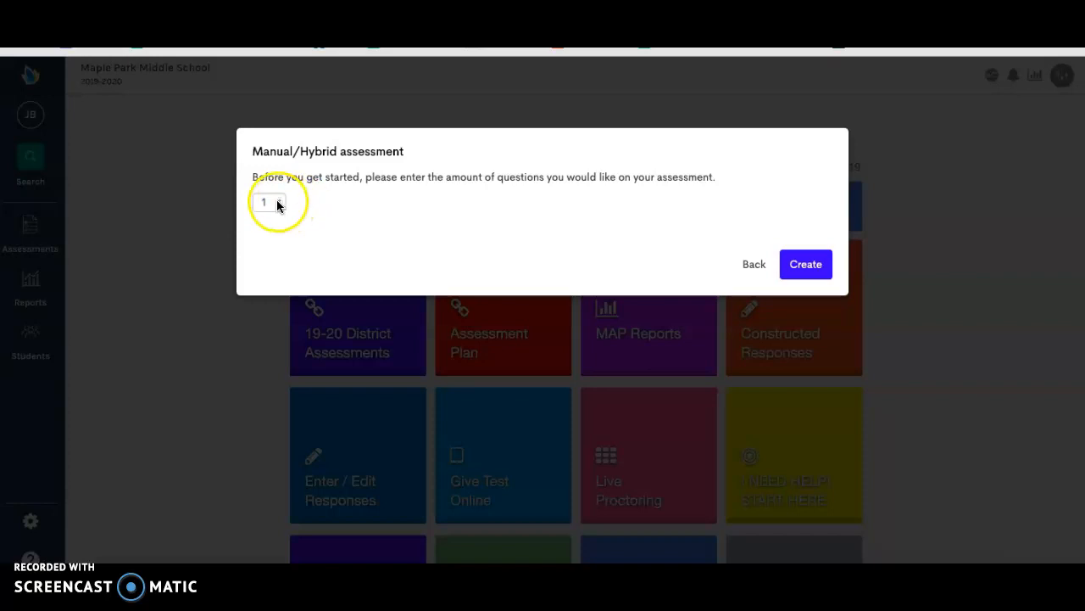
click(279, 200)
click(279, 200)
click(279, 200)
click(279, 200)
click(807, 266)
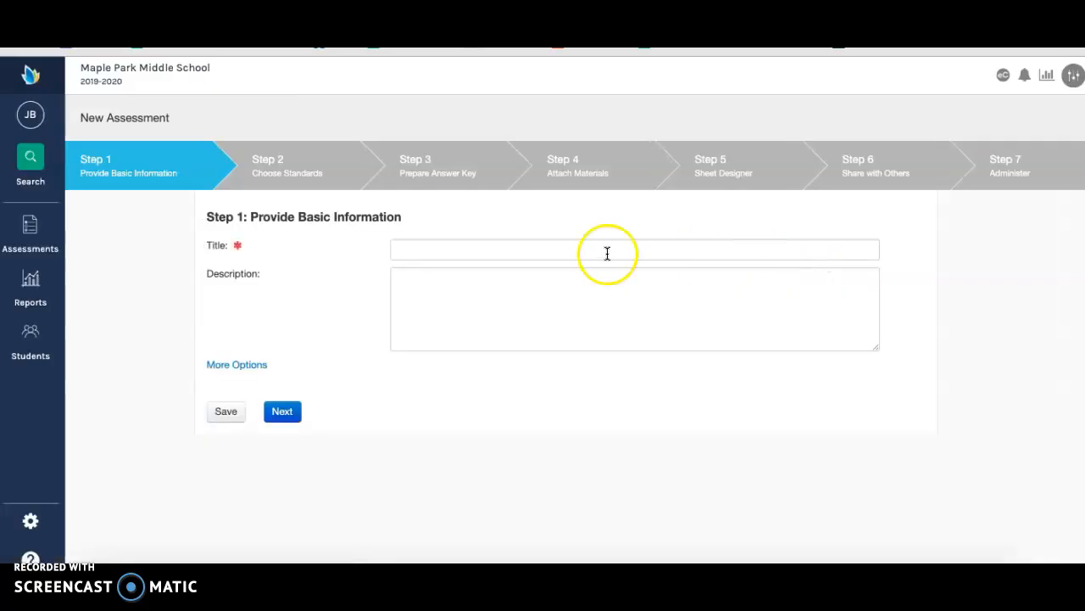
- Title the assessment "CFA Example Rubric", leave the description empty, and continue to choosing standards
click(492, 252)
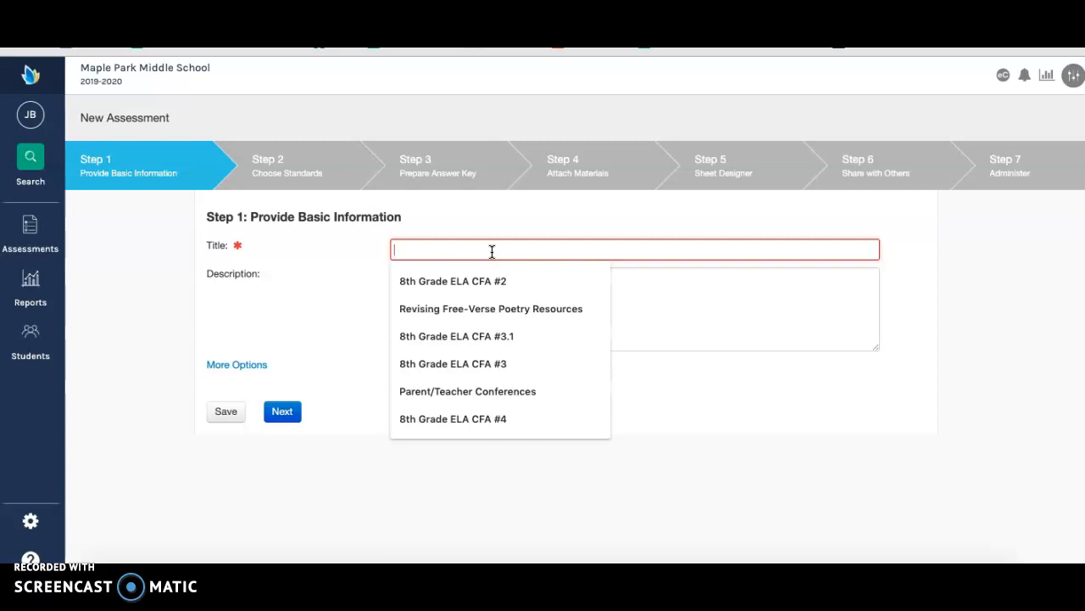
text(CFA Example Rubric)
click(464, 308)
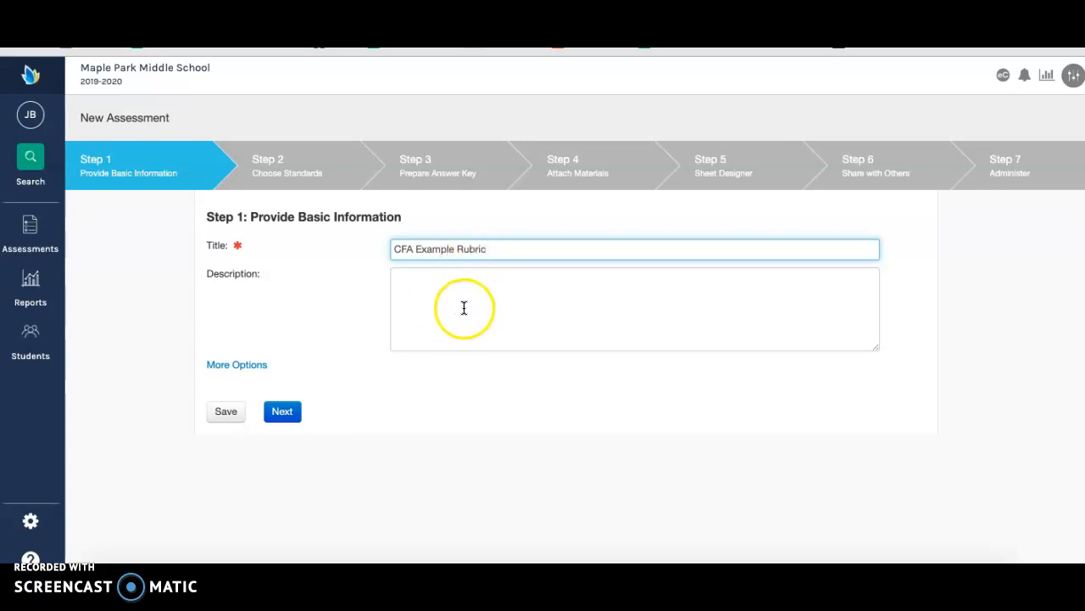
click(286, 415)
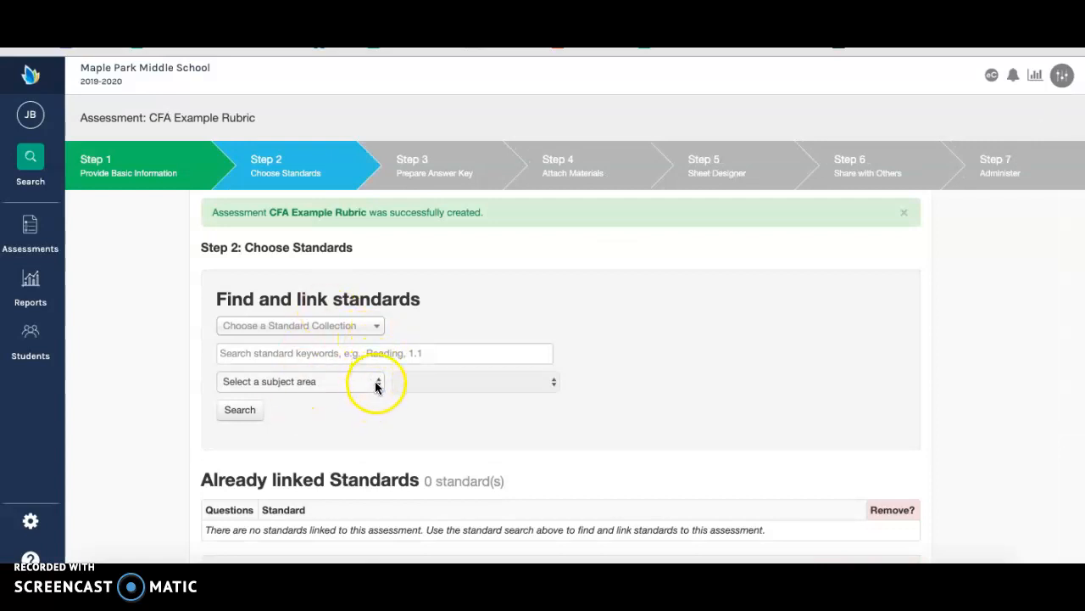
- Search for standards in English Language Arts (2016) under Learning Standards for Grade 8
click(377, 386)
scroll(373, 481, down, 5)
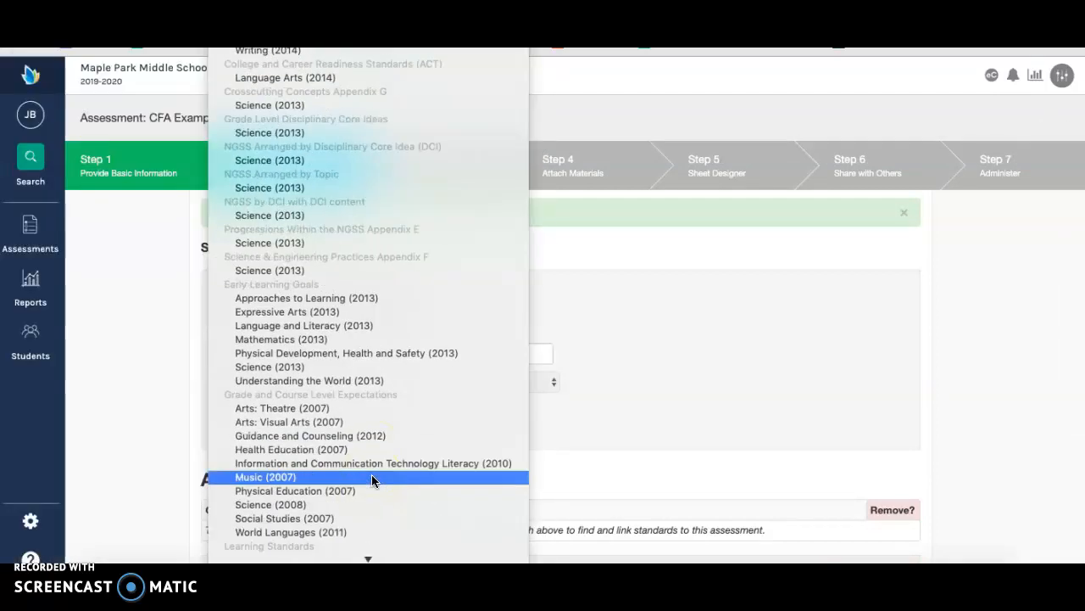
scroll(373, 481, down, 3)
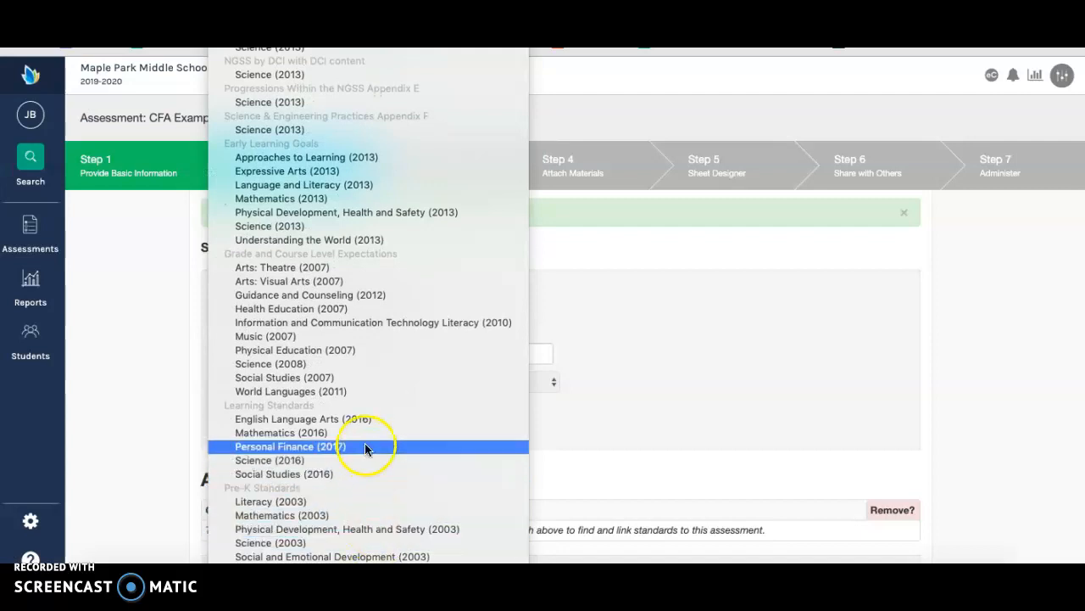
click(363, 420)
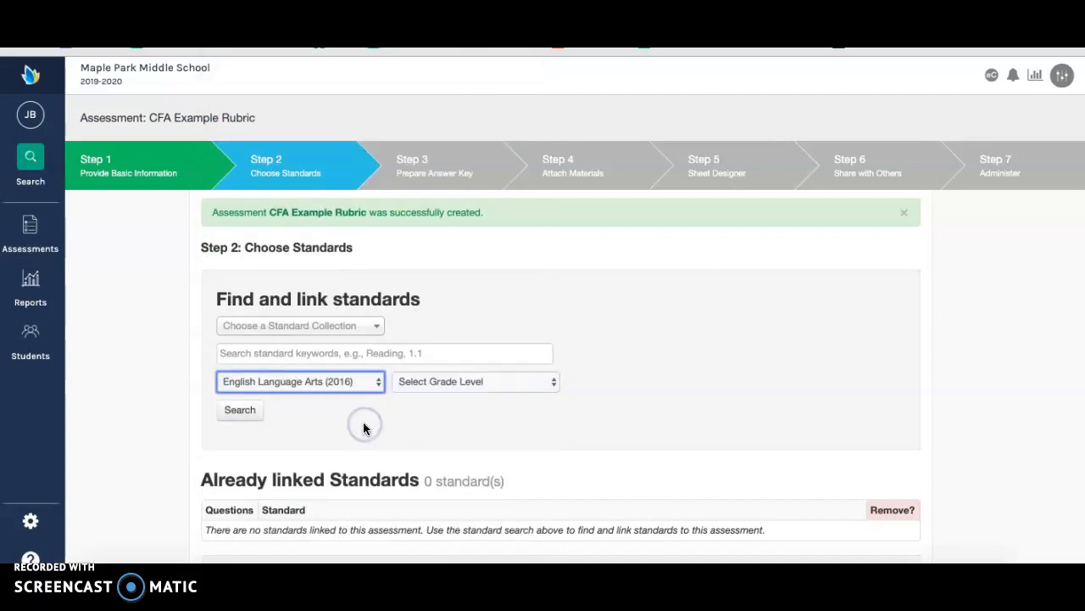
click(508, 383)
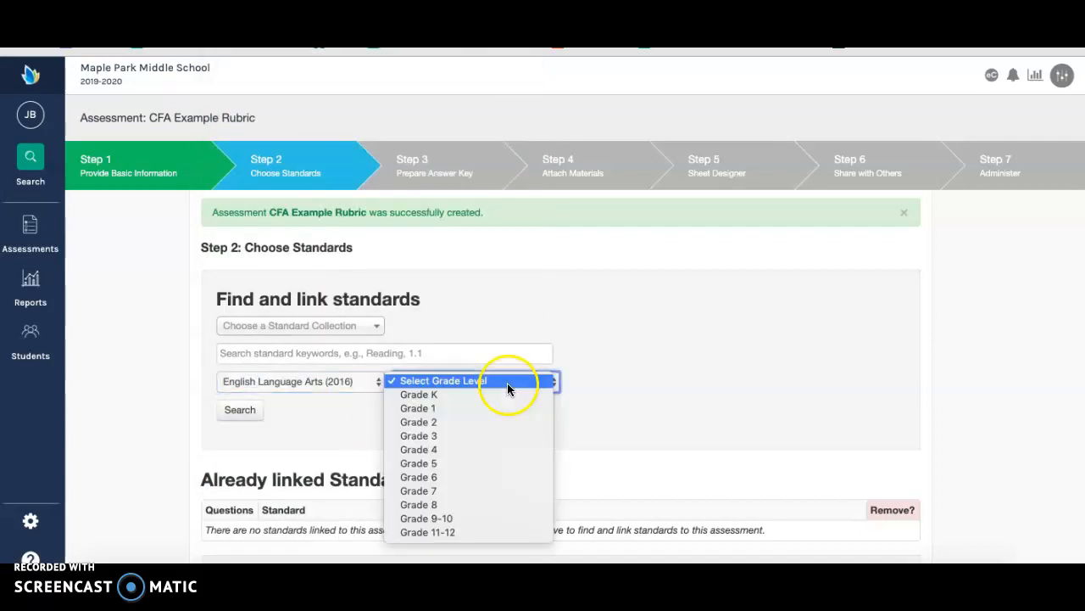
click(468, 504)
click(242, 412)
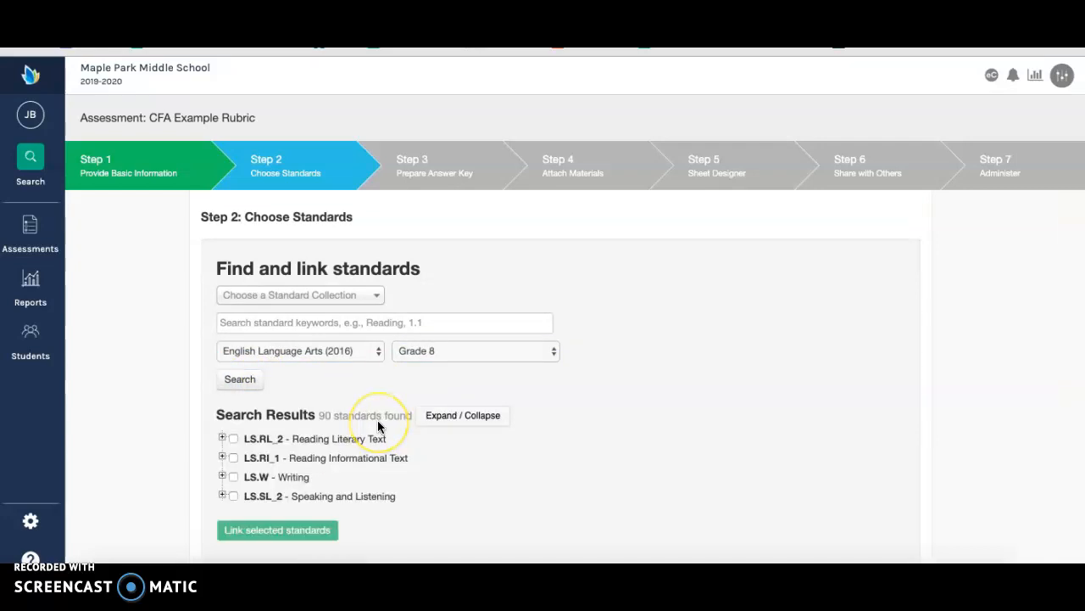
- Select standard LS.RL.2.D.1_2 in the Reading Literary Text branch, under Analyze Craft and Structure, Interaction and Meaning
click(222, 440)
click(235, 453)
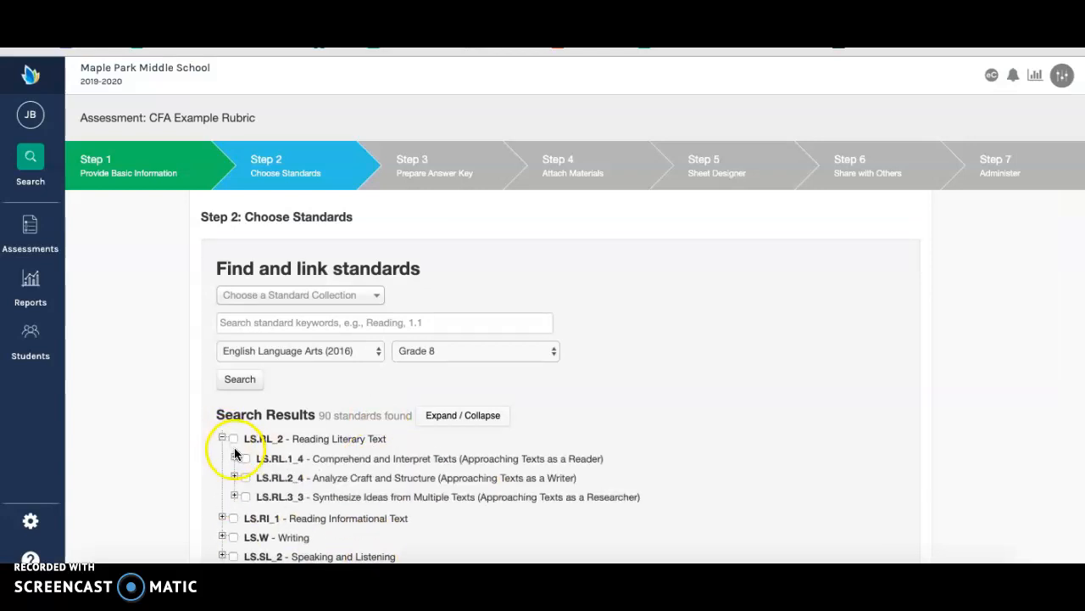
click(235, 496)
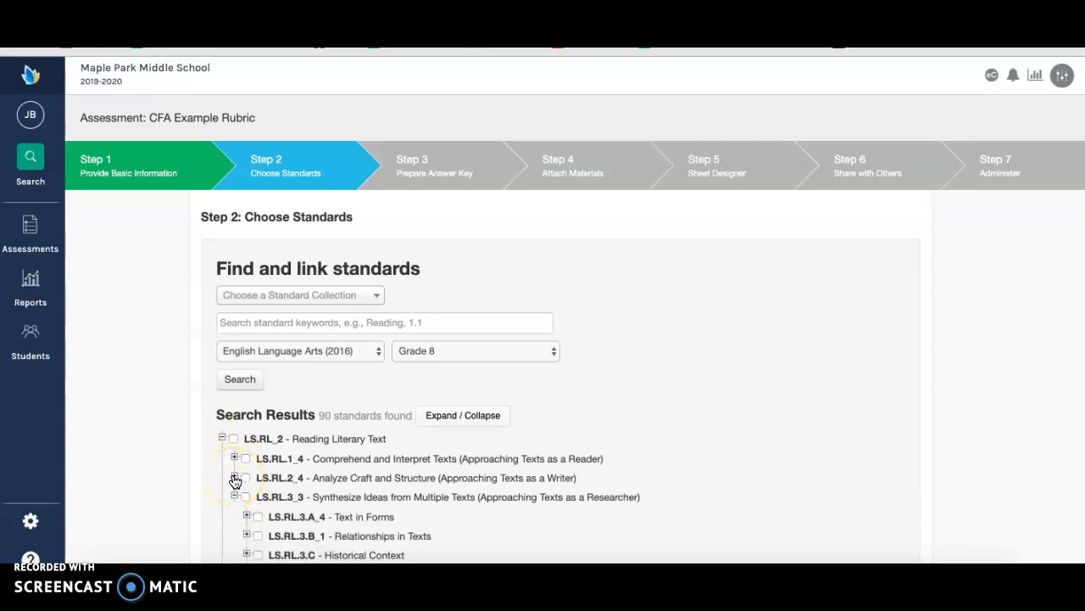
click(235, 480)
scroll(346, 517, down, 2)
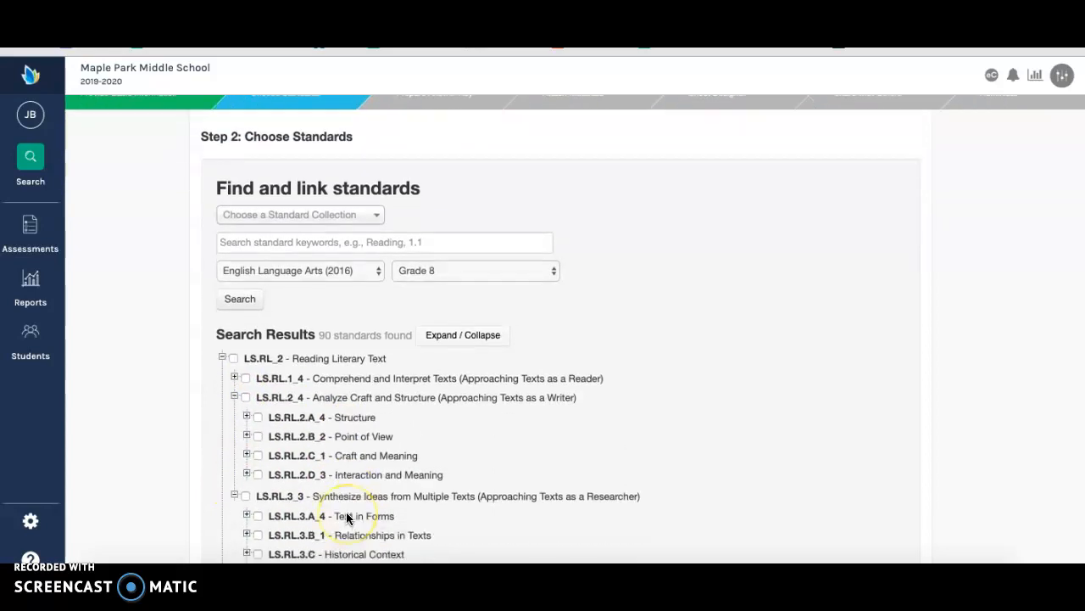
scroll(346, 517, down, 1)
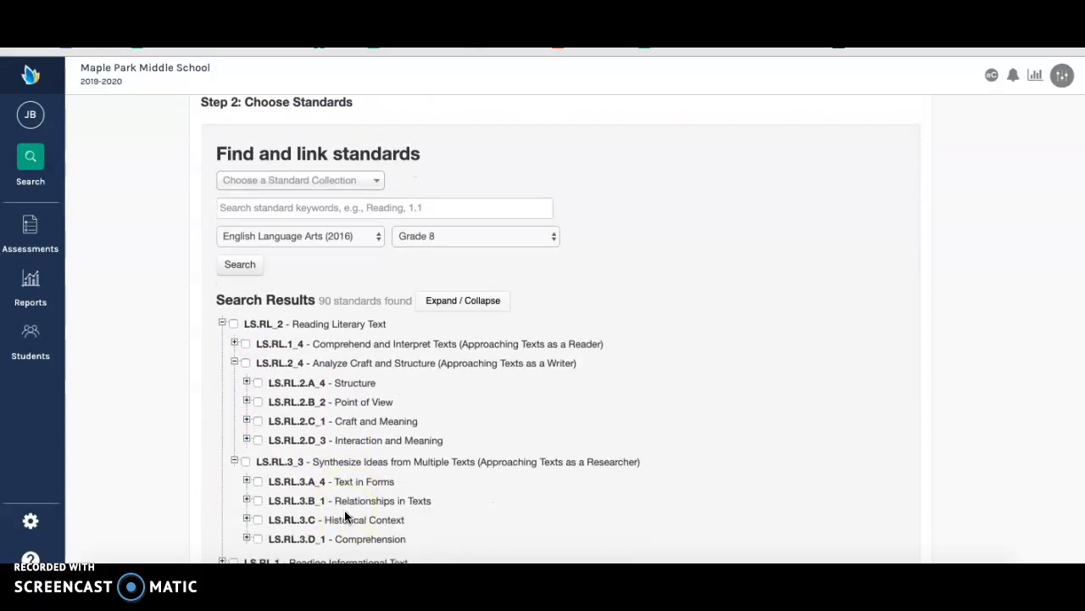
click(247, 440)
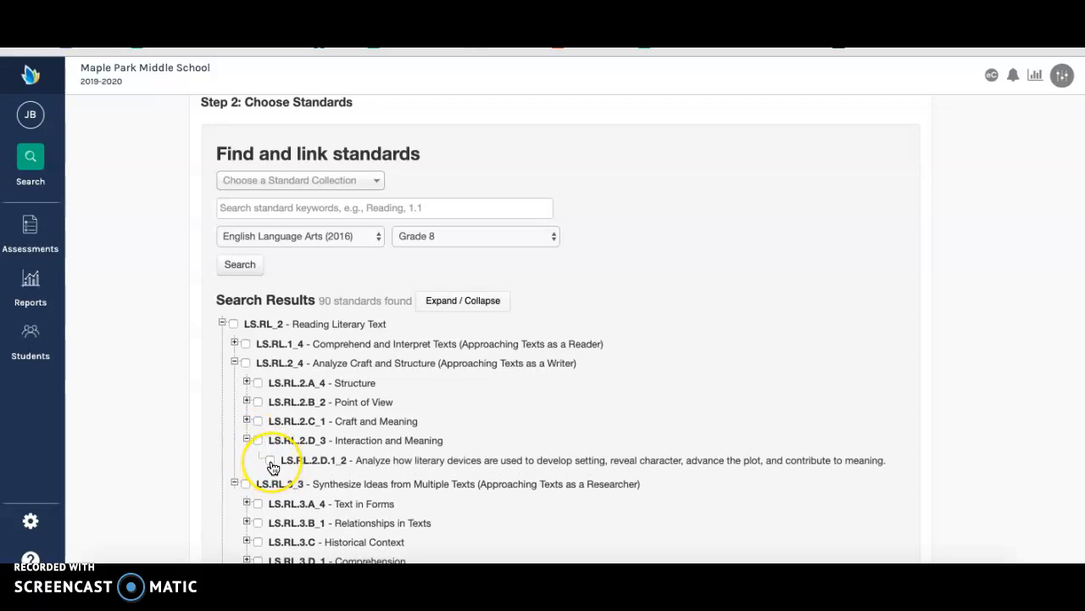
click(270, 460)
- Link the selected standard to the assessment and continue to preparing the answer key
scroll(570, 426, down, 4)
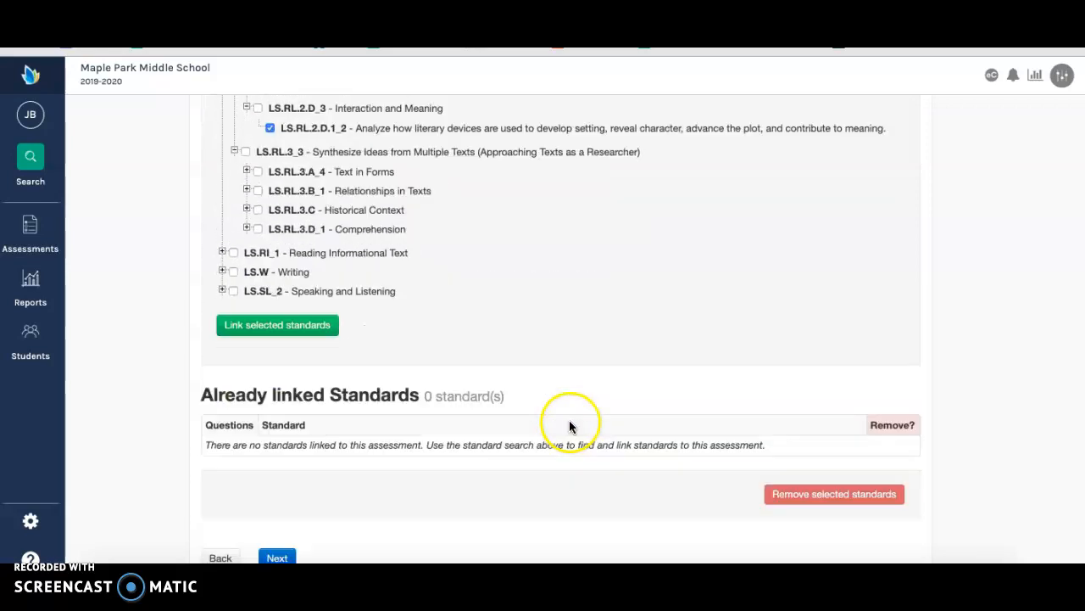
click(296, 313)
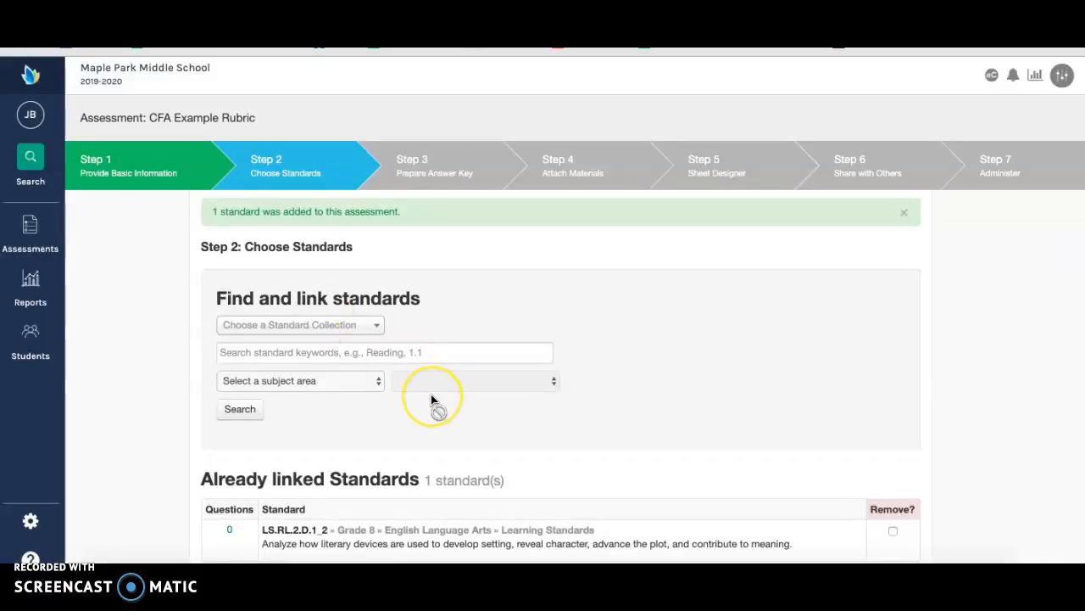
scroll(431, 401, down, 2)
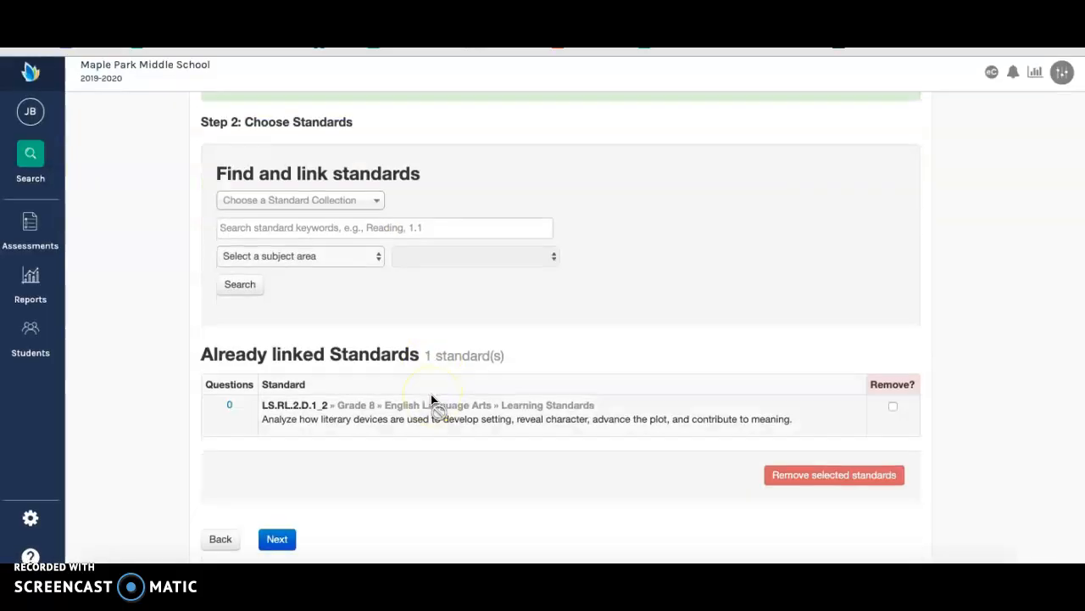
click(280, 545)
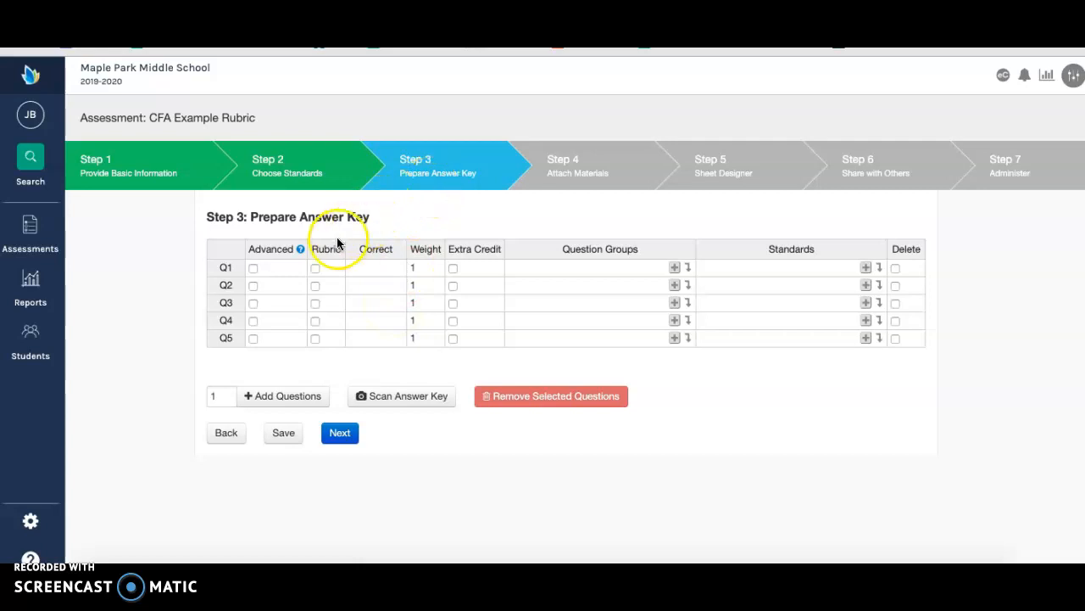
- Mark all five questions, Q1 to Q5, as rubric questions in the answer key
click(316, 268)
click(315, 286)
click(316, 303)
click(316, 305)
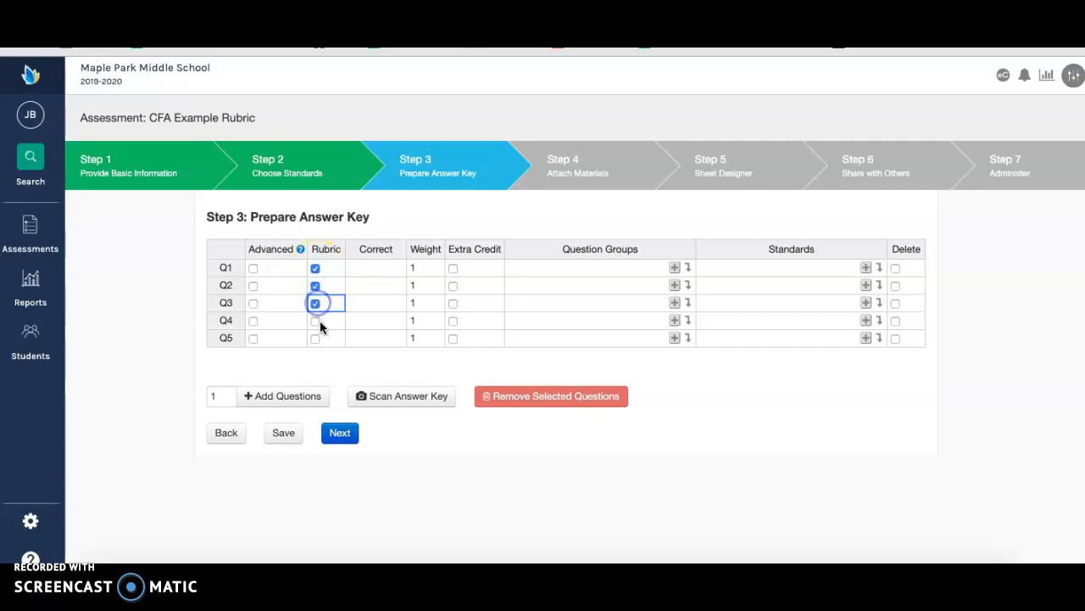
click(319, 328)
click(317, 339)
- Set the Correct value to 4 for each of the questions Q1 to Q5
click(370, 269)
text(4)
click(367, 290)
text(4)
click(364, 302)
text(4)
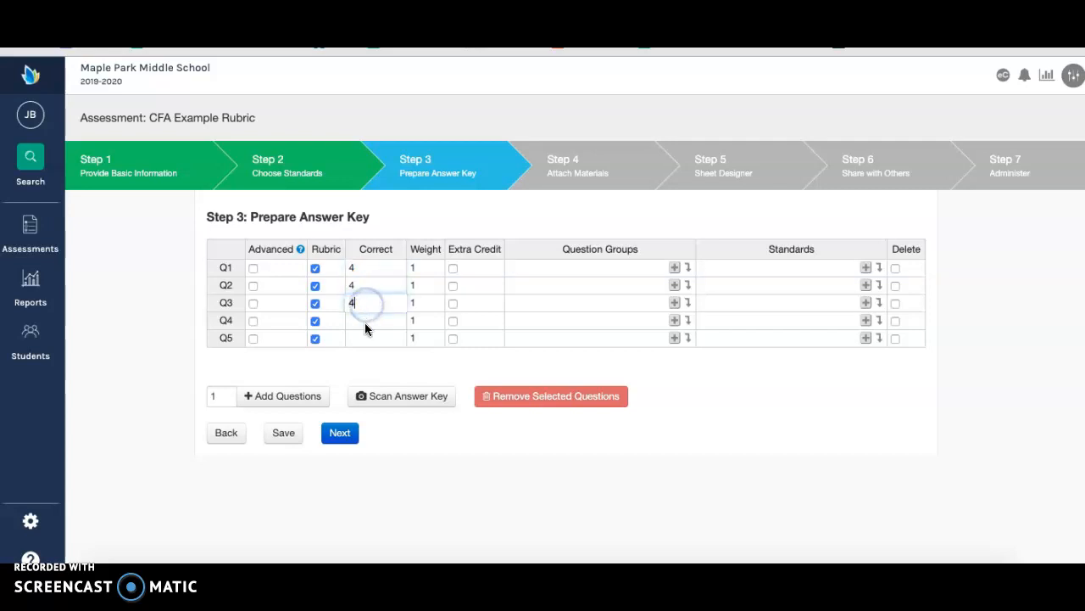
click(366, 322)
text(4)
click(366, 343)
text(4)
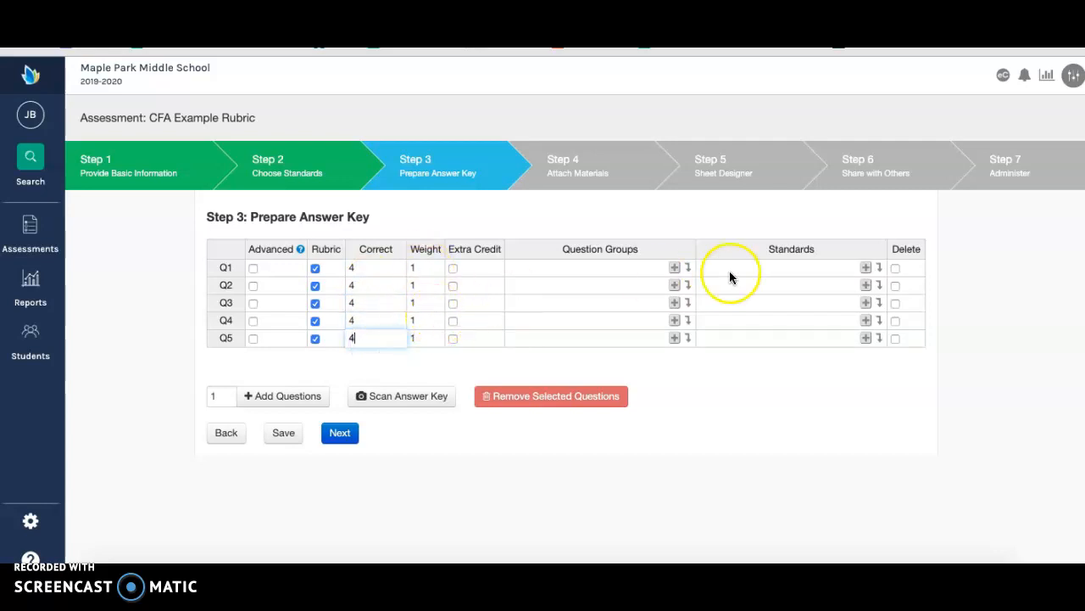
- Assign standard LS.RL.2.D.1_2 to each of the questions Q1 to Q5 and continue to attaching materials
click(867, 269)
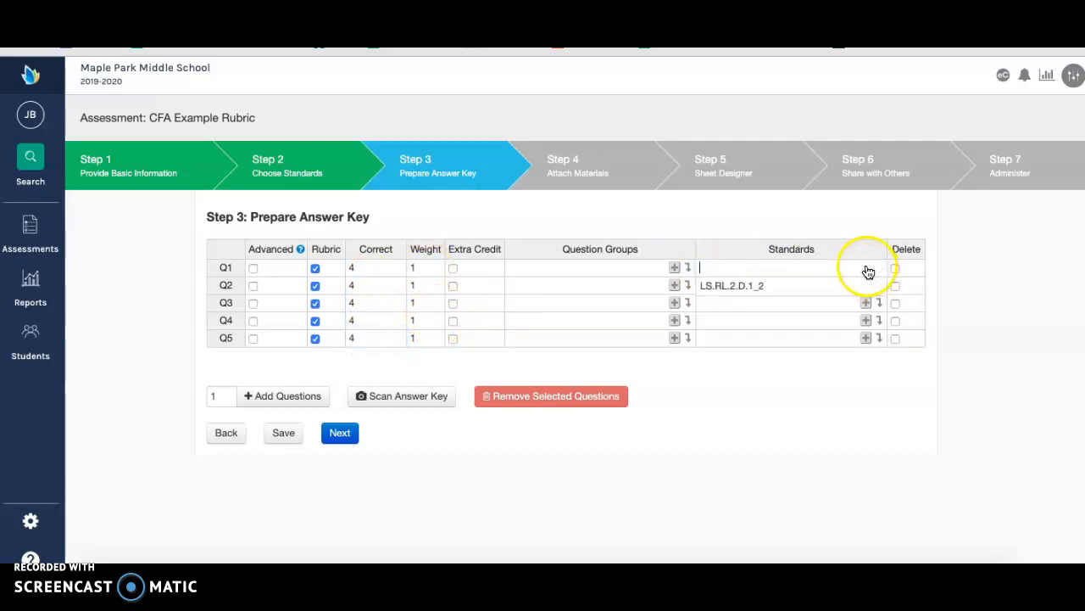
click(823, 290)
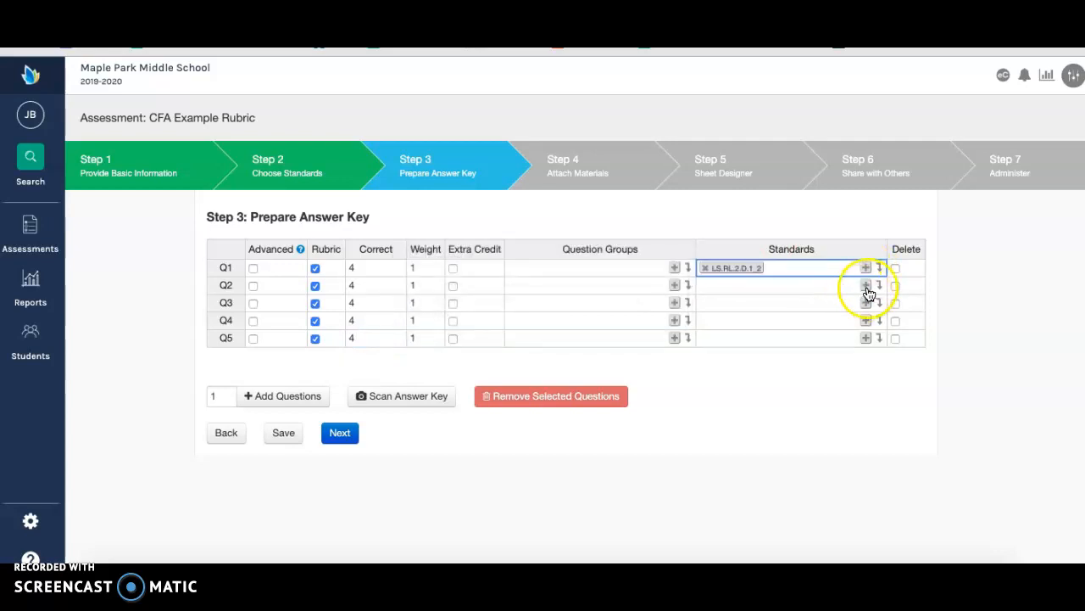
click(866, 286)
click(850, 309)
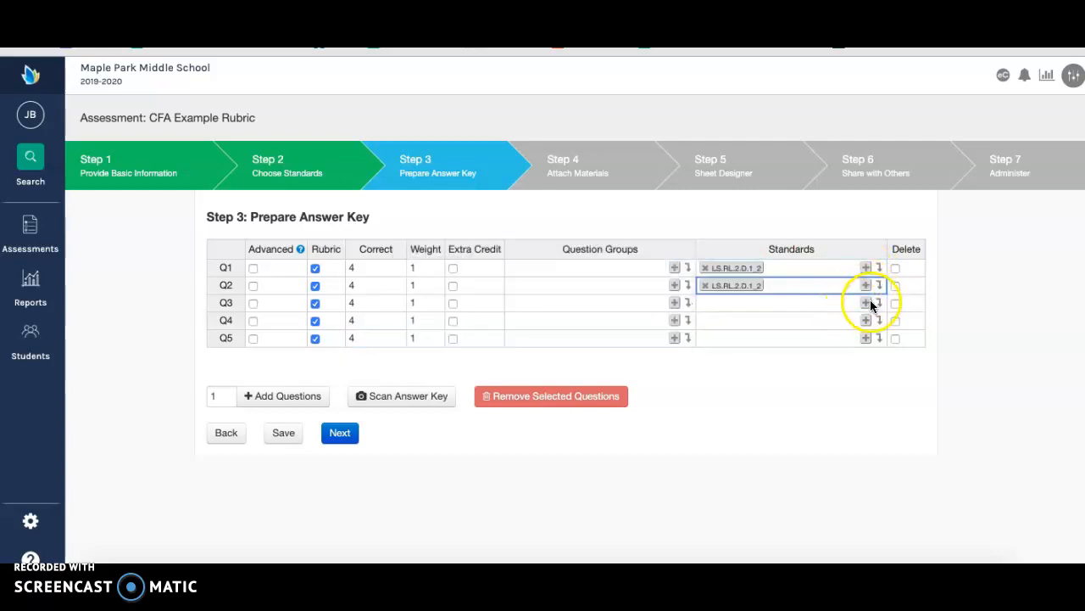
click(865, 303)
click(859, 324)
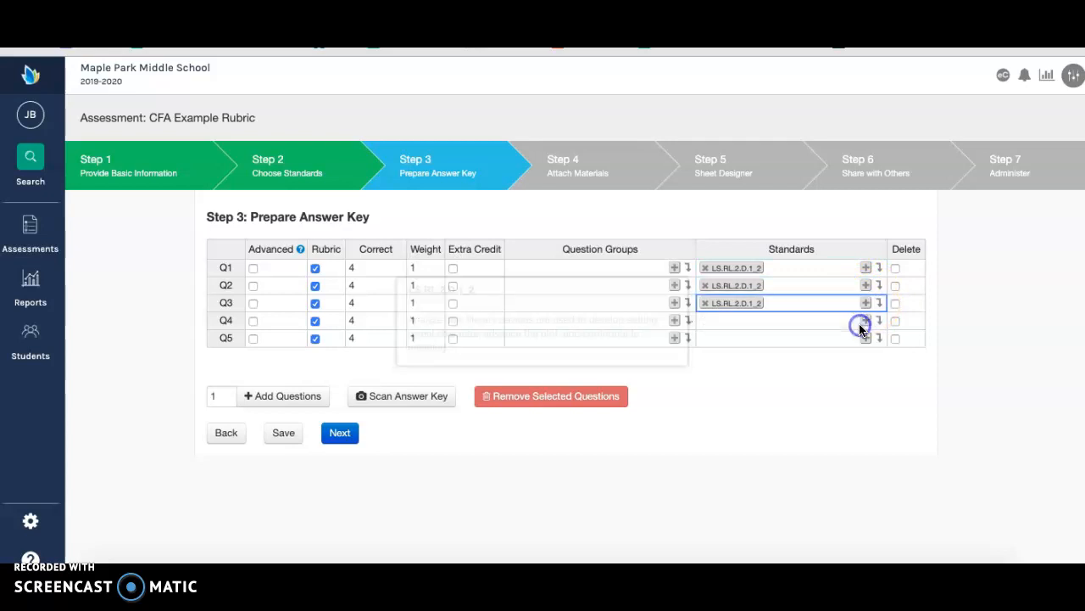
click(866, 320)
click(848, 341)
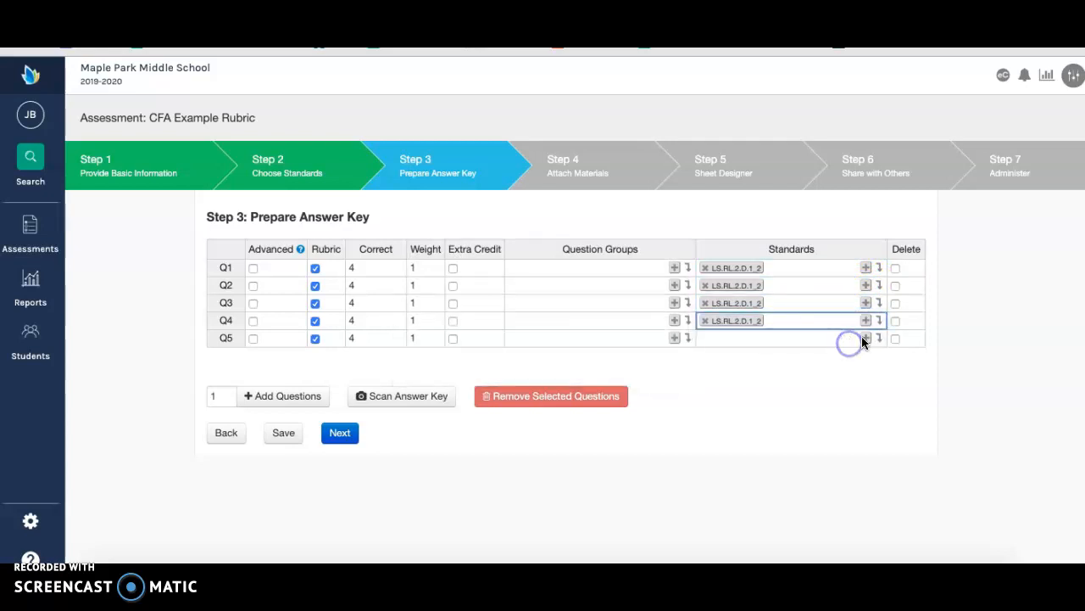
click(866, 338)
click(840, 358)
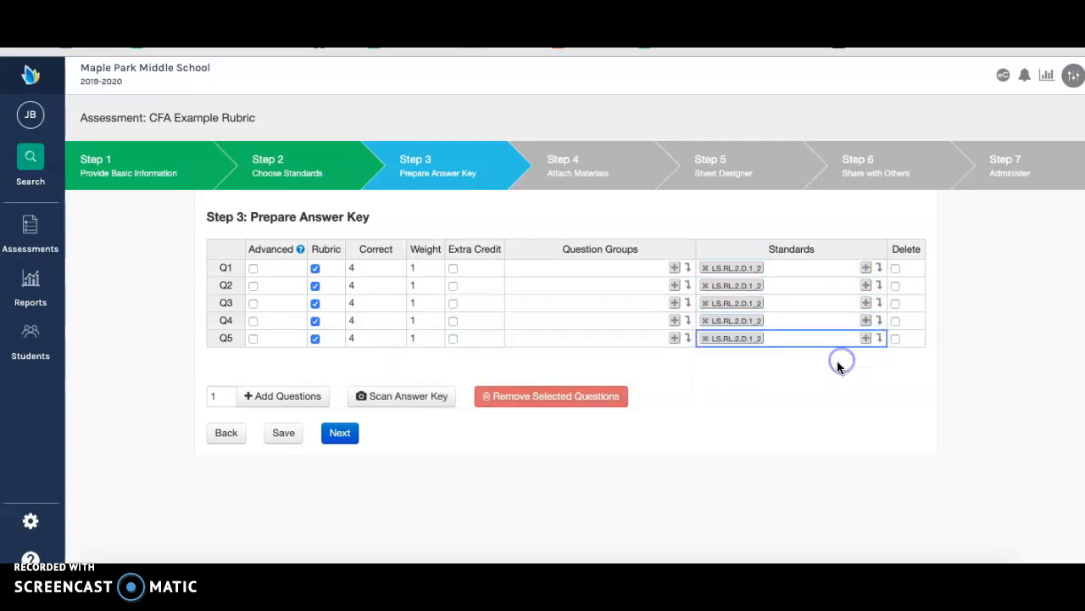
click(340, 433)
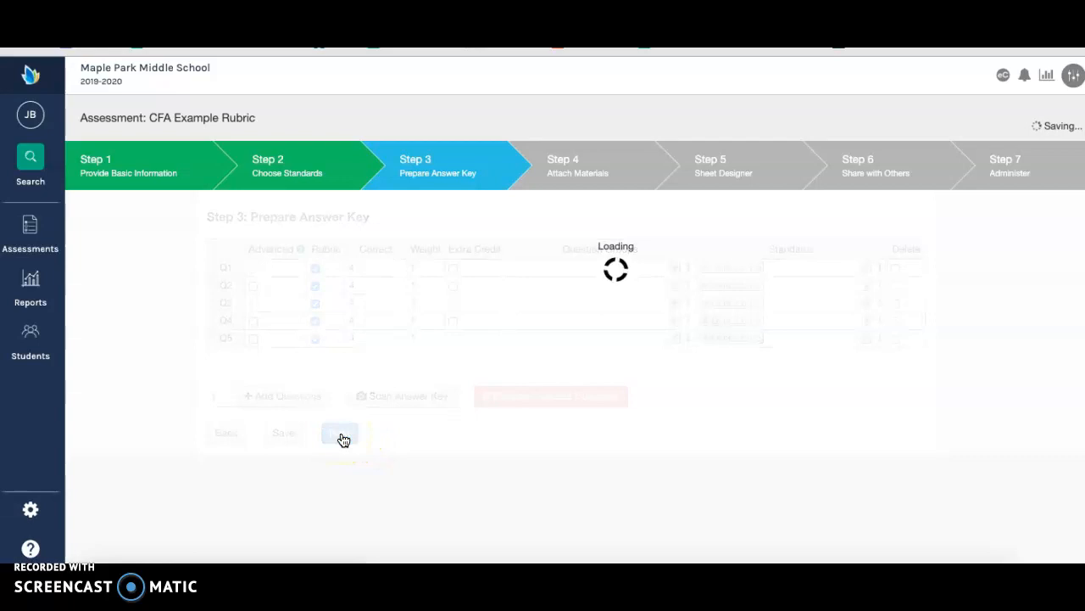
click(240, 254)
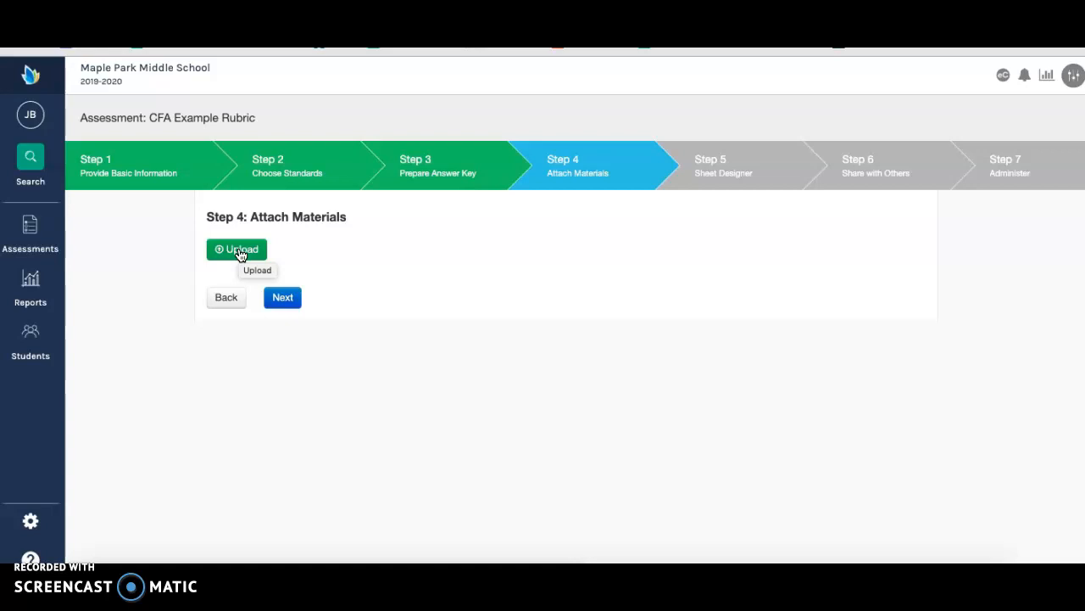
click(240, 254)
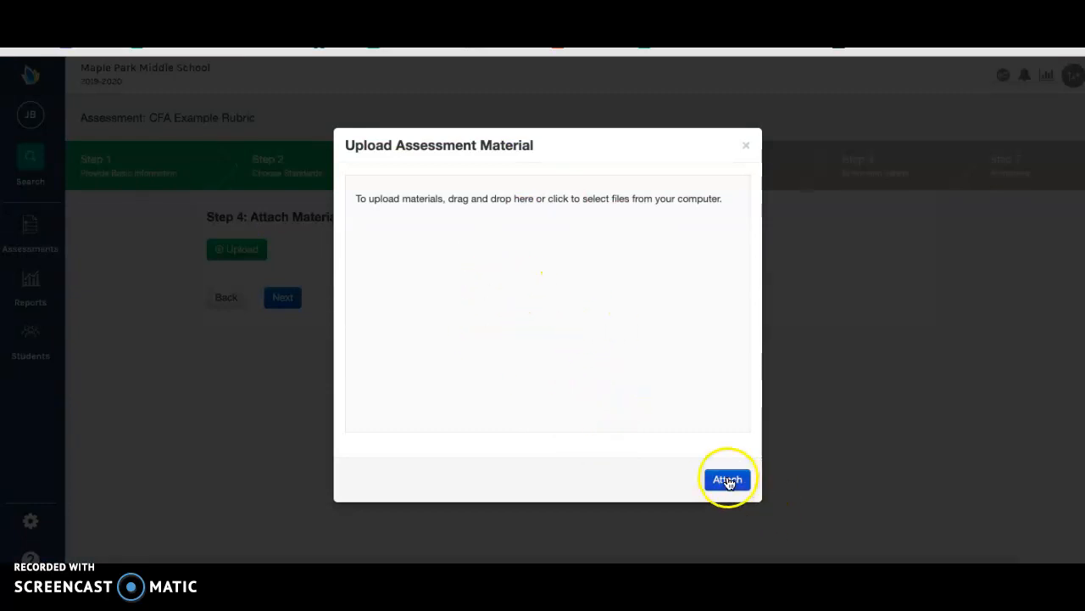
click(748, 148)
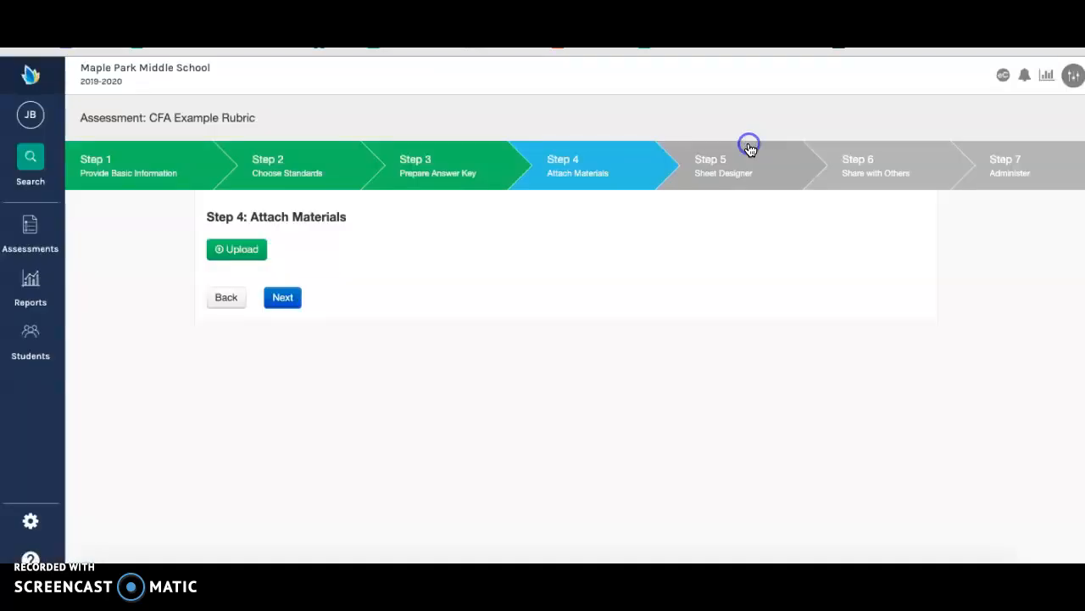
- Continue from attaching materials to the sheet designer without uploading any file
click(286, 299)
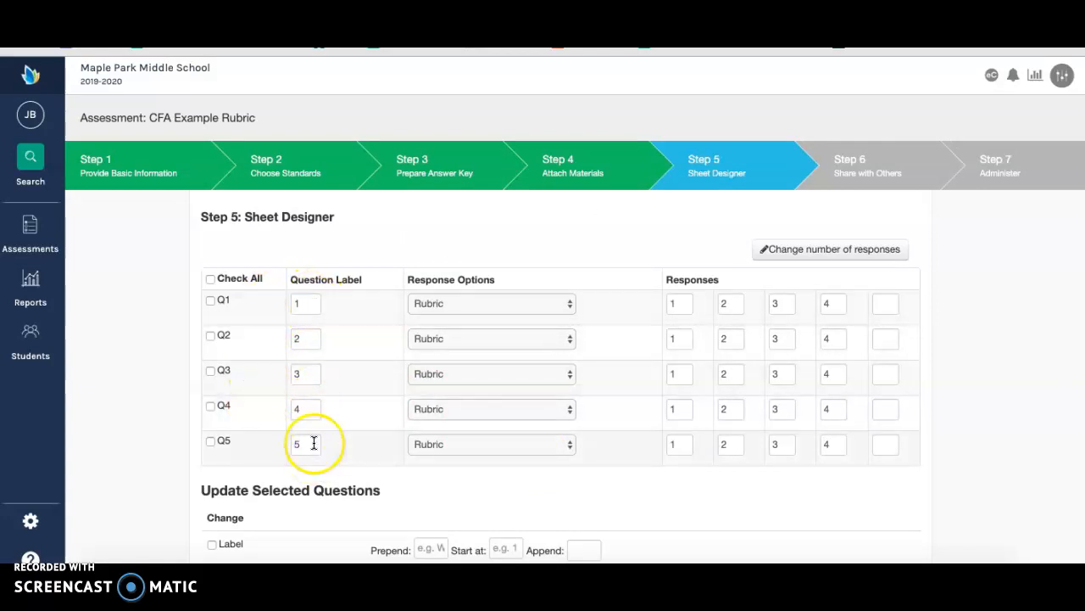
click(307, 302)
key(BackSpace)
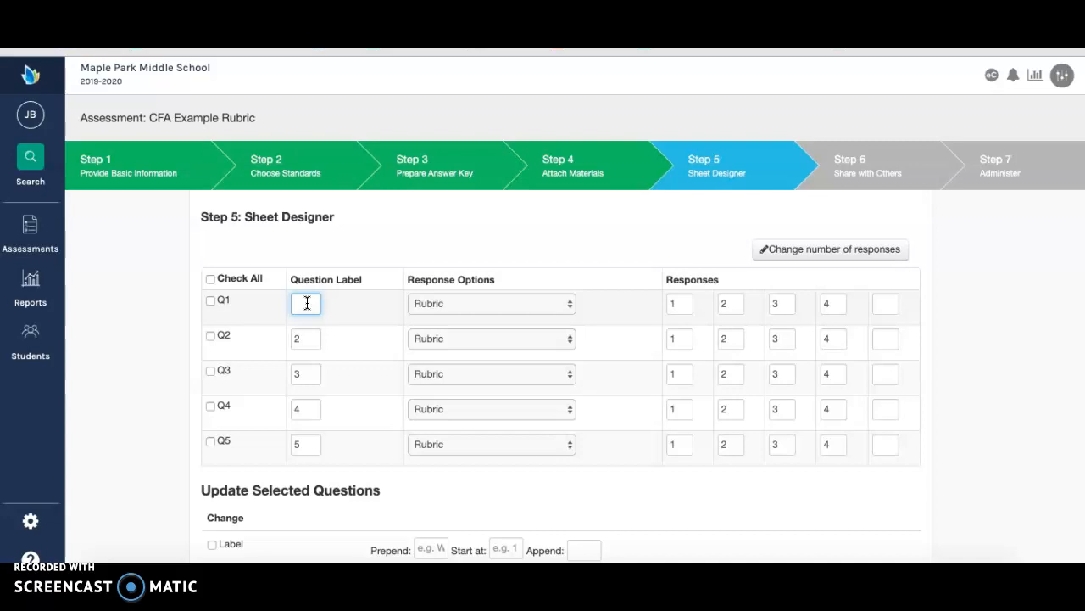
text(st)
key(BackSpace)
text(1)
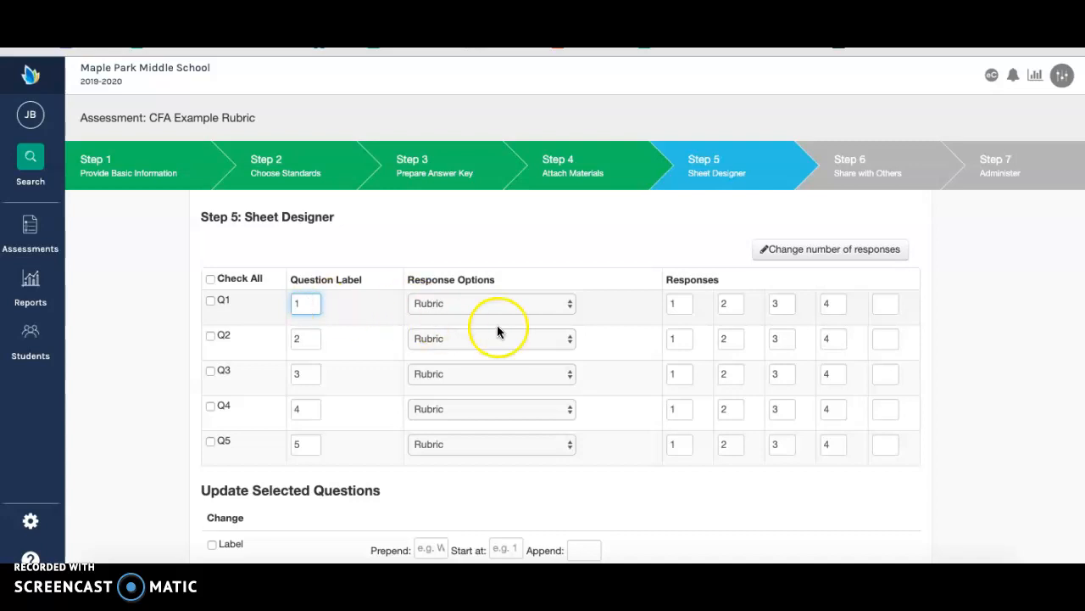
- Add 0 as the fifth response option for each of the questions Q1 to Q5 and continue to sharing
click(885, 303)
text(0)
click(883, 339)
text(0)
click(883, 376)
text(0)
click(887, 410)
text(0)
click(887, 444)
text(0)
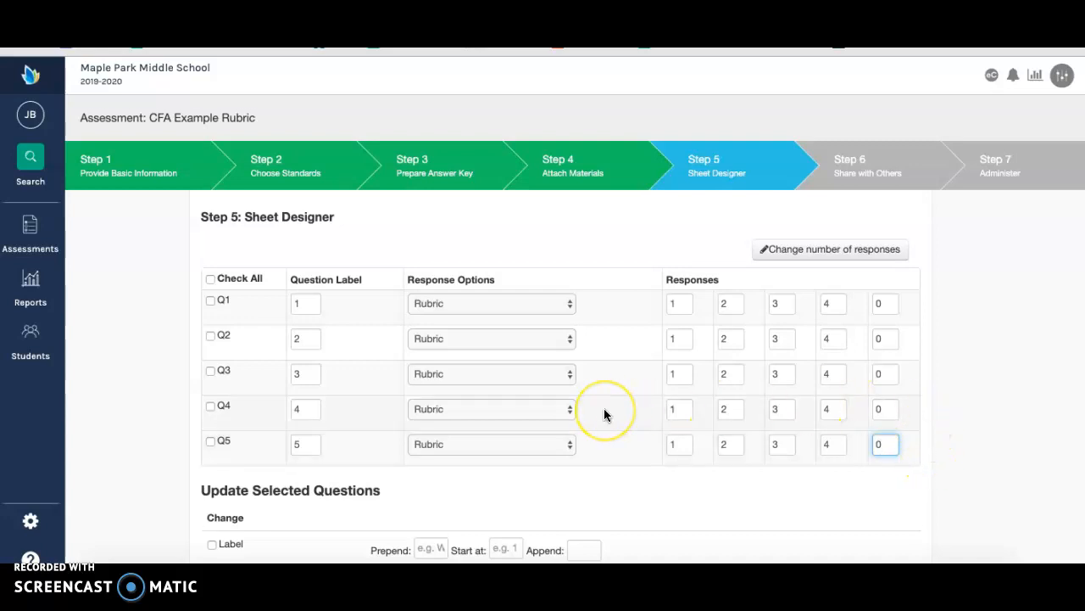
scroll(603, 409, down, 3)
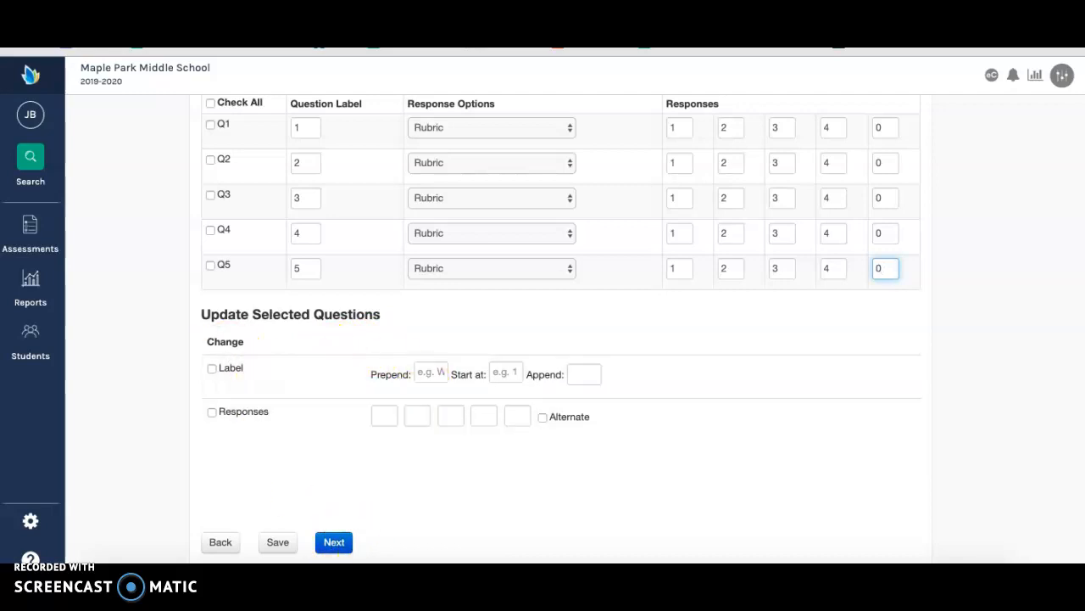
click(335, 544)
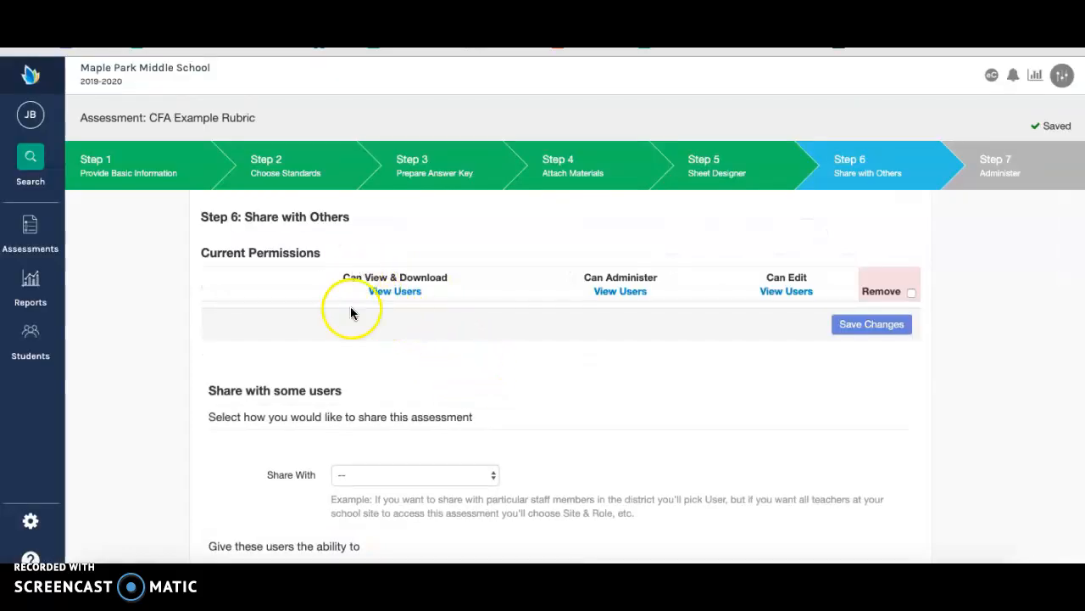
- Look over the sharing options and continue to the administer step without sharing the assessment
scroll(436, 391, down, 3)
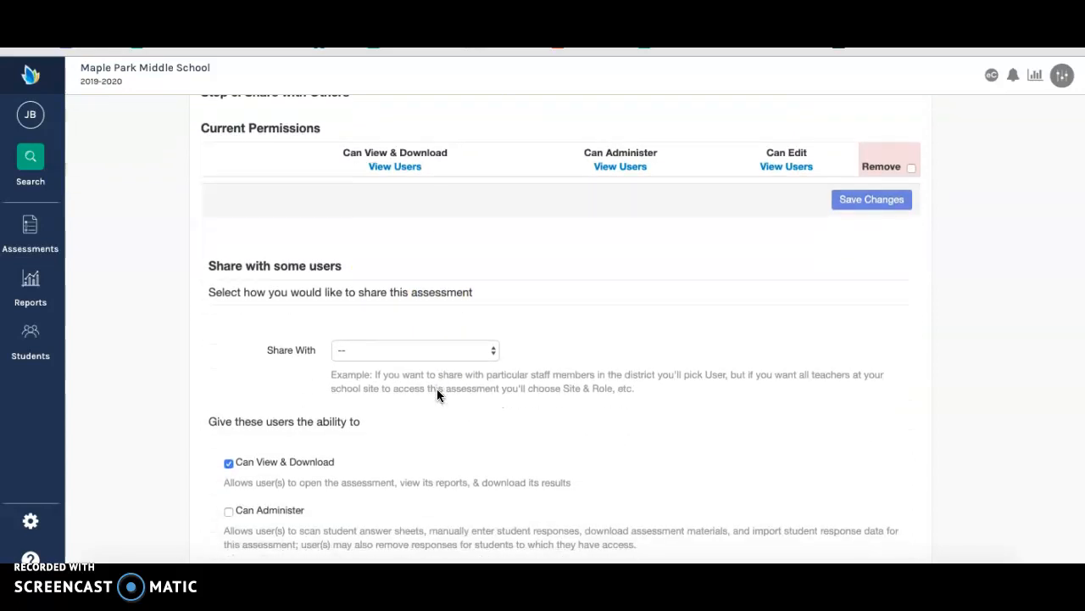
scroll(437, 394, down, 2)
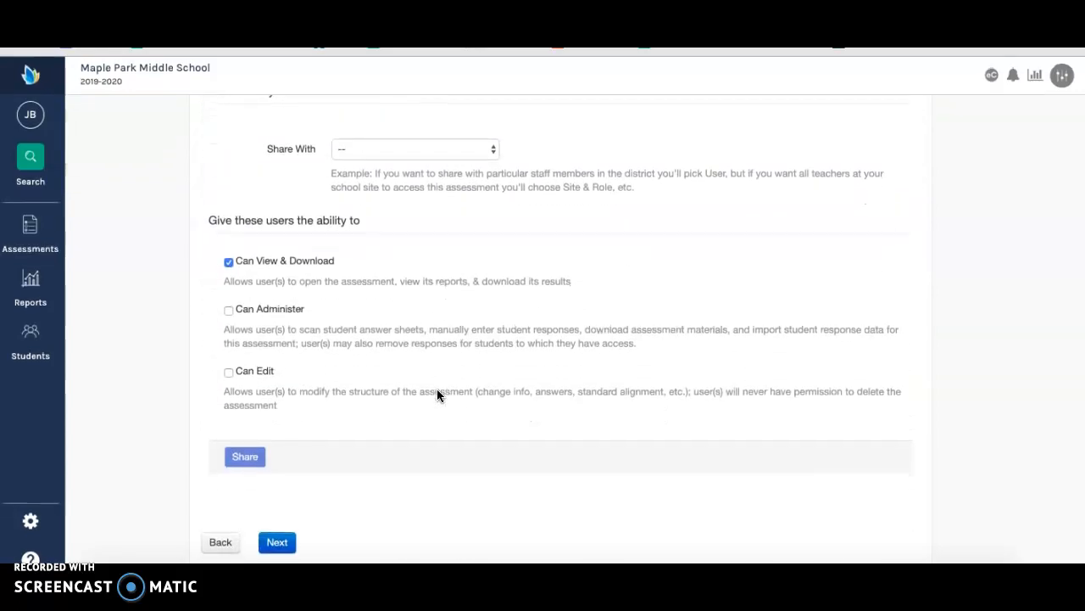
scroll(401, 388, up, 3)
scroll(399, 388, down, 3)
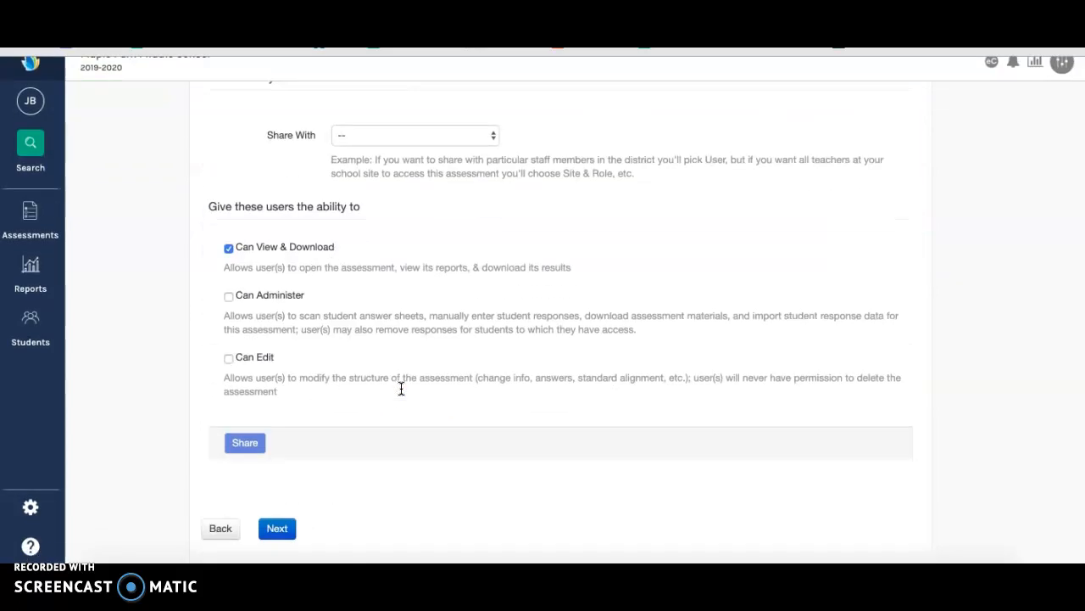
click(279, 541)
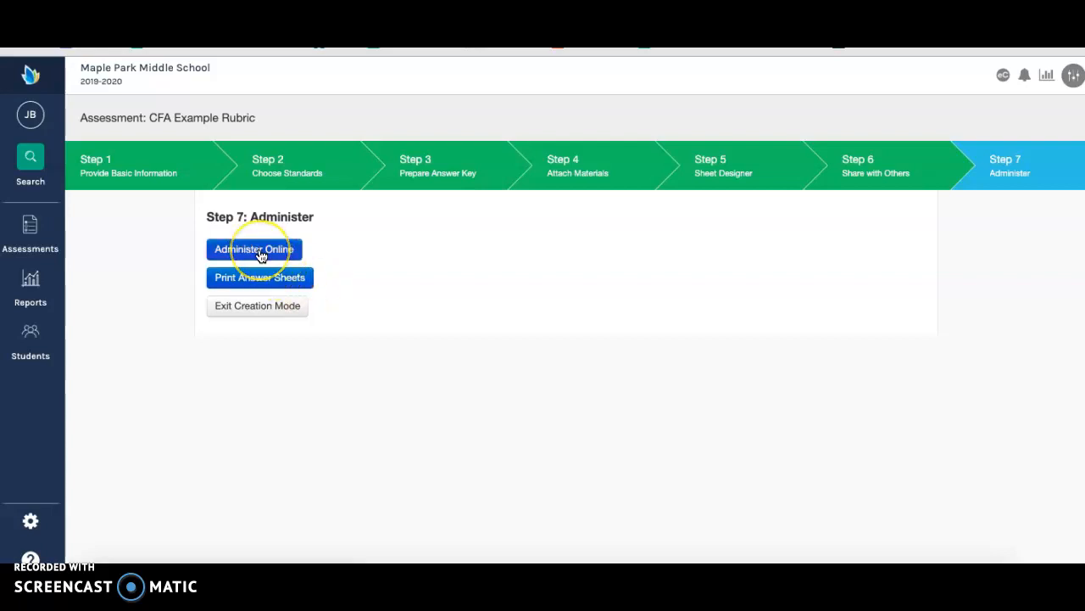
- Exit creation mode and review the assessment's answer key, standards, performance bands, materials and sharing details
click(256, 309)
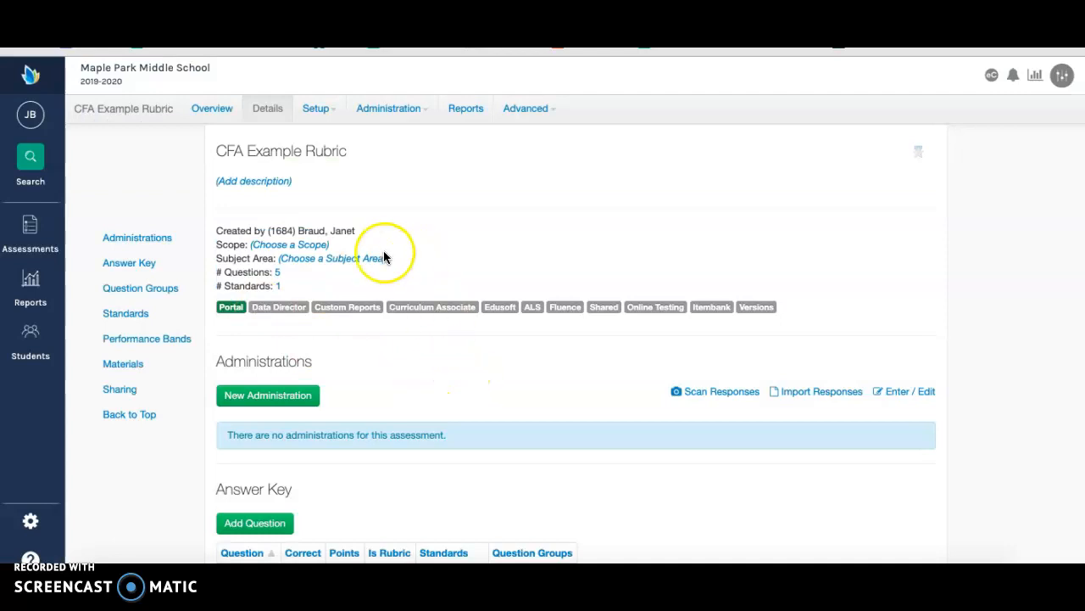
scroll(385, 386, down, 7)
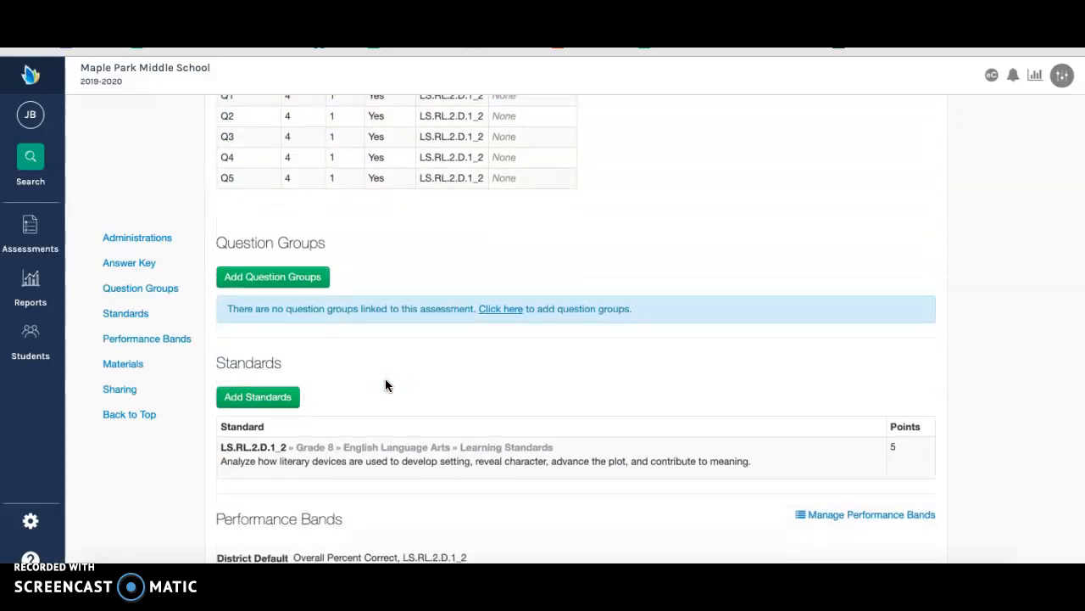
scroll(385, 386, down, 5)
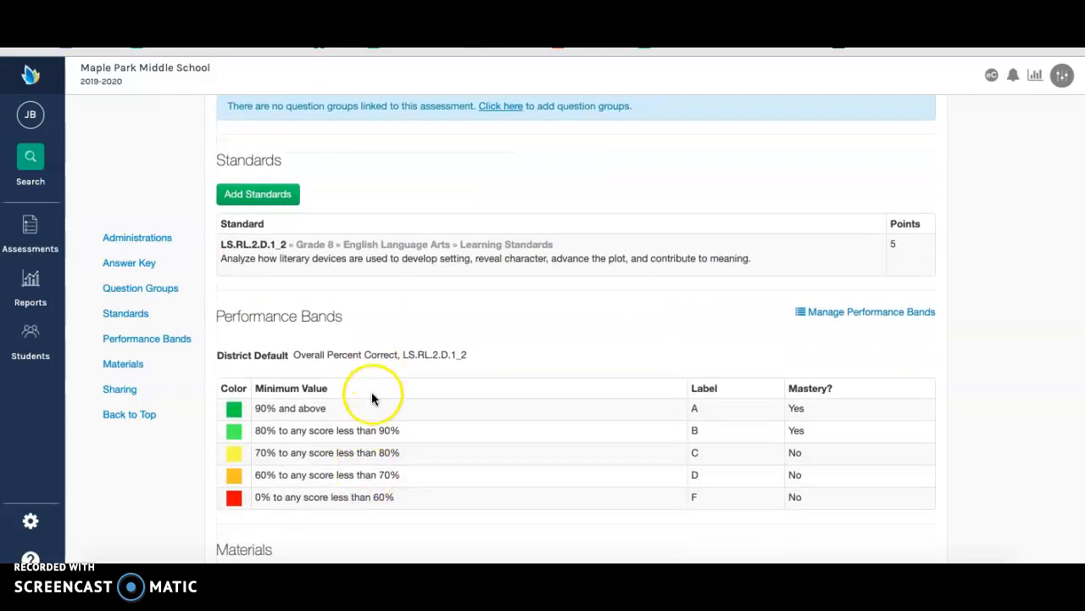
scroll(372, 393, down, 2)
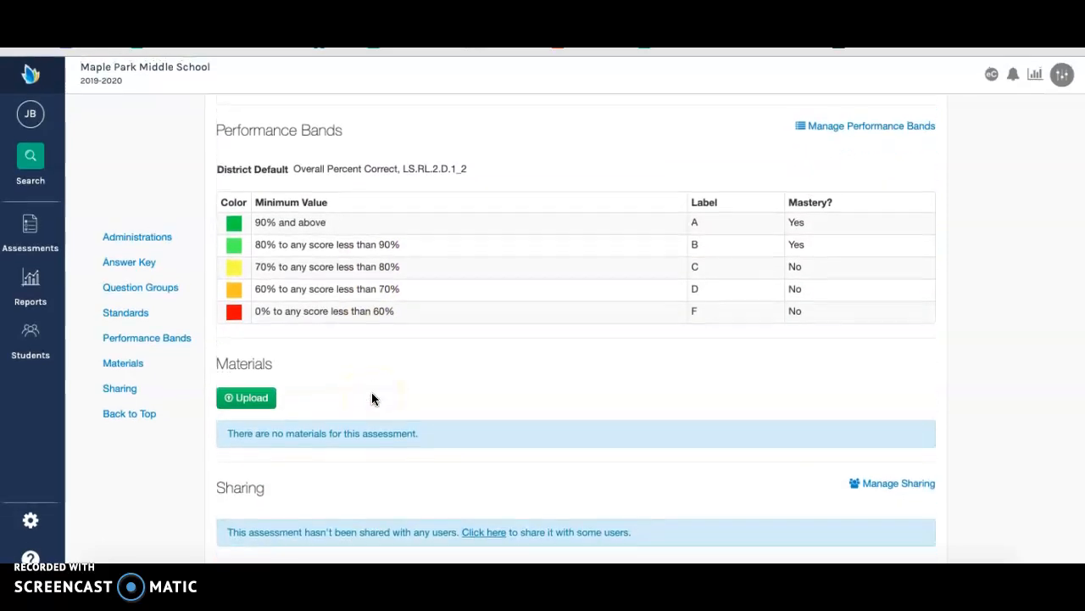
scroll(372, 392, up, 4)
scroll(372, 393, up, 6)
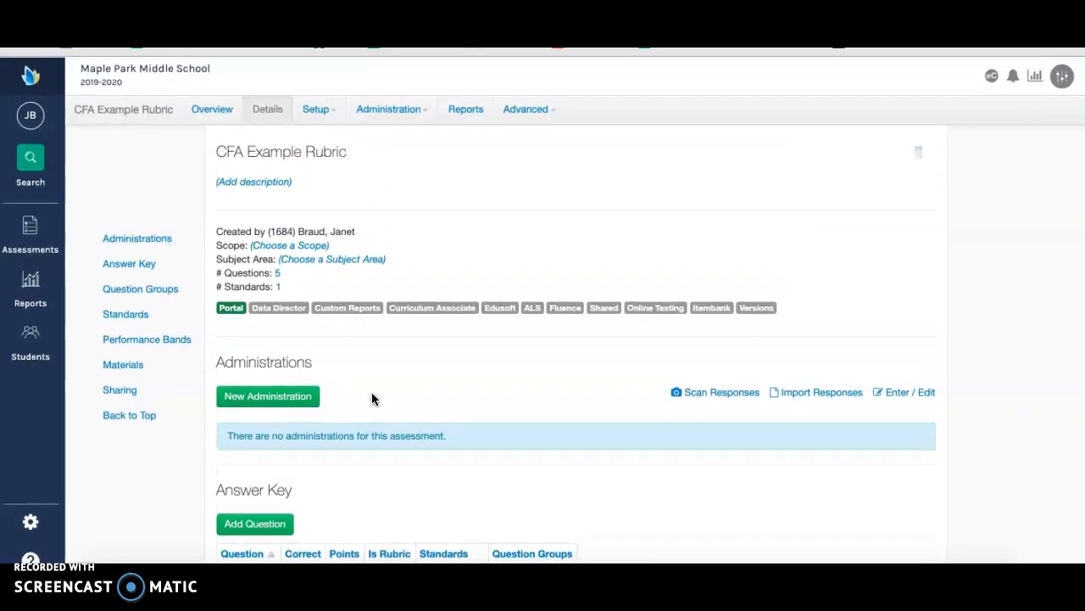
- Return to the home page and open CFA Example Rubric for entering and editing student responses
click(30, 77)
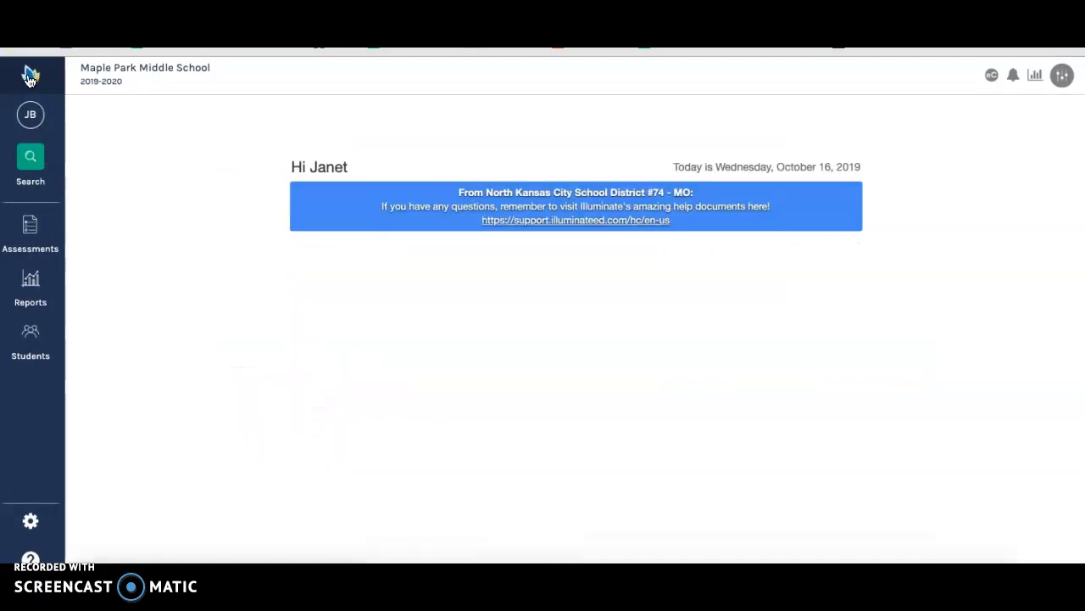
click(49, 119)
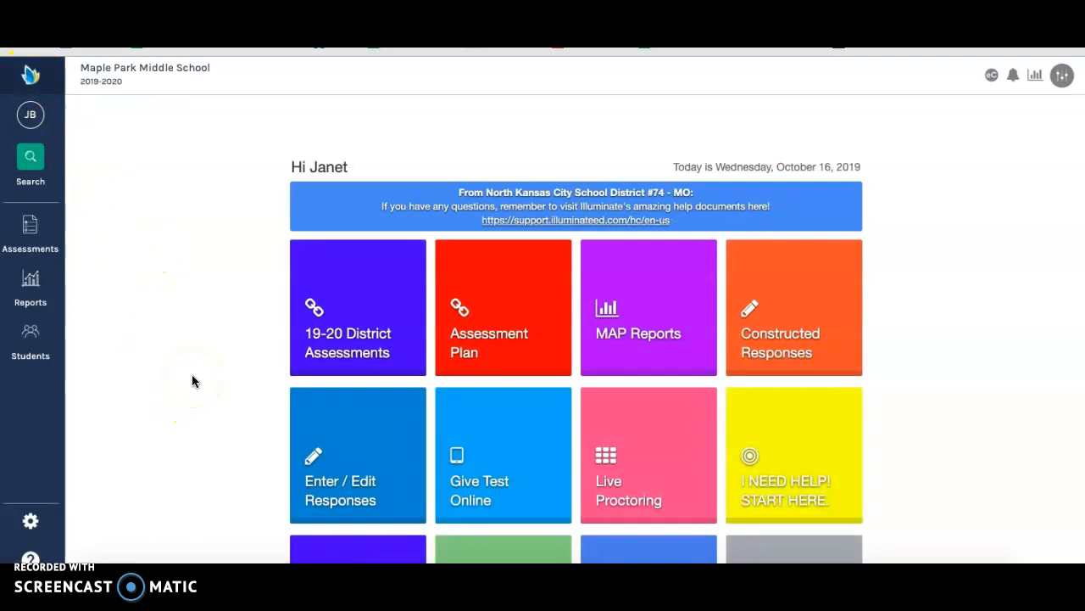
click(347, 489)
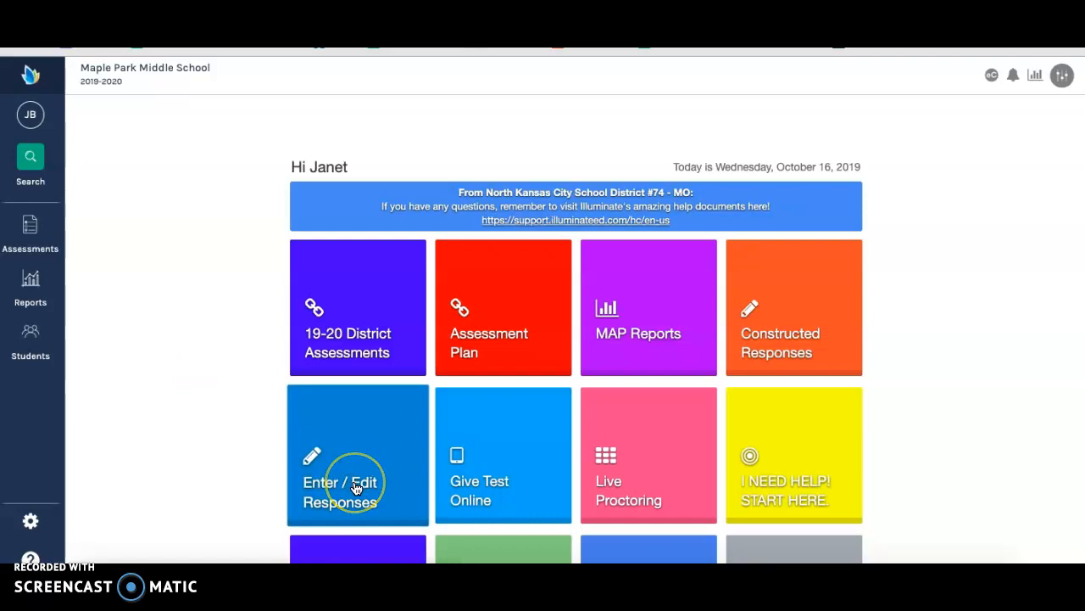
click(34, 240)
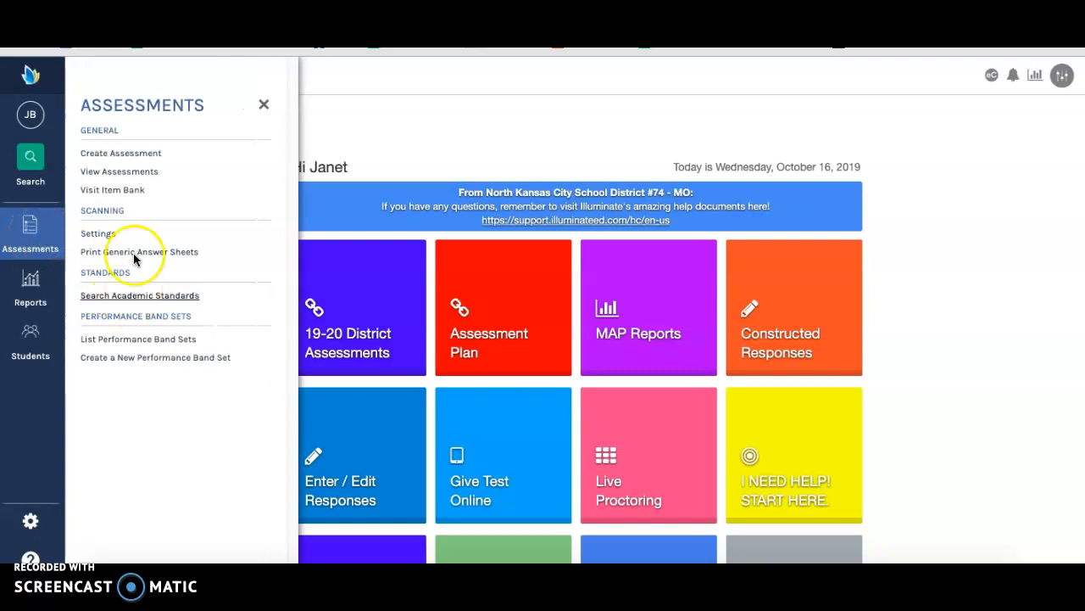
click(391, 156)
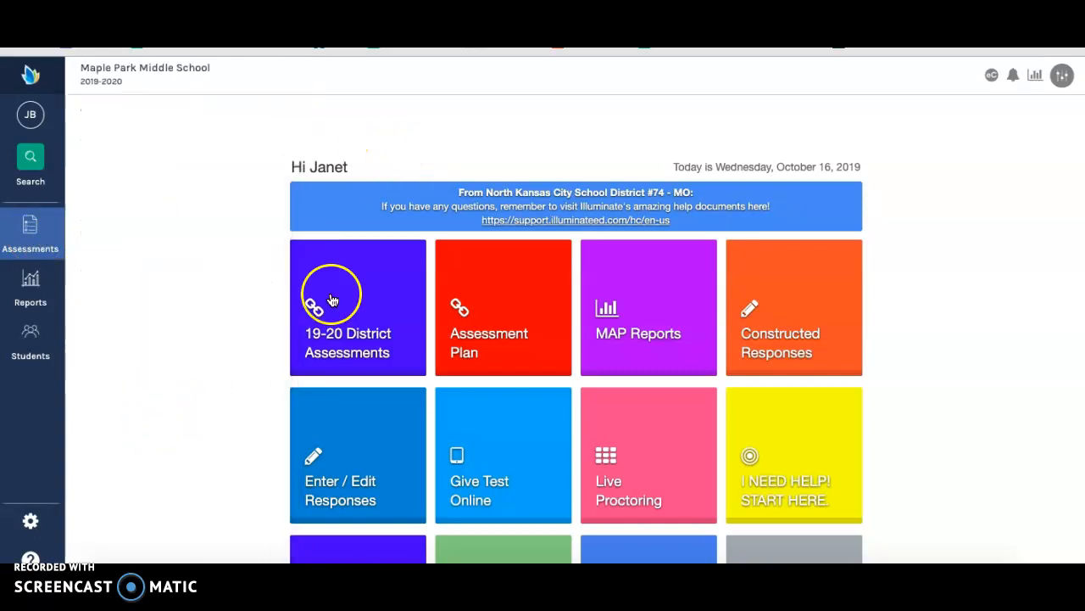
click(354, 486)
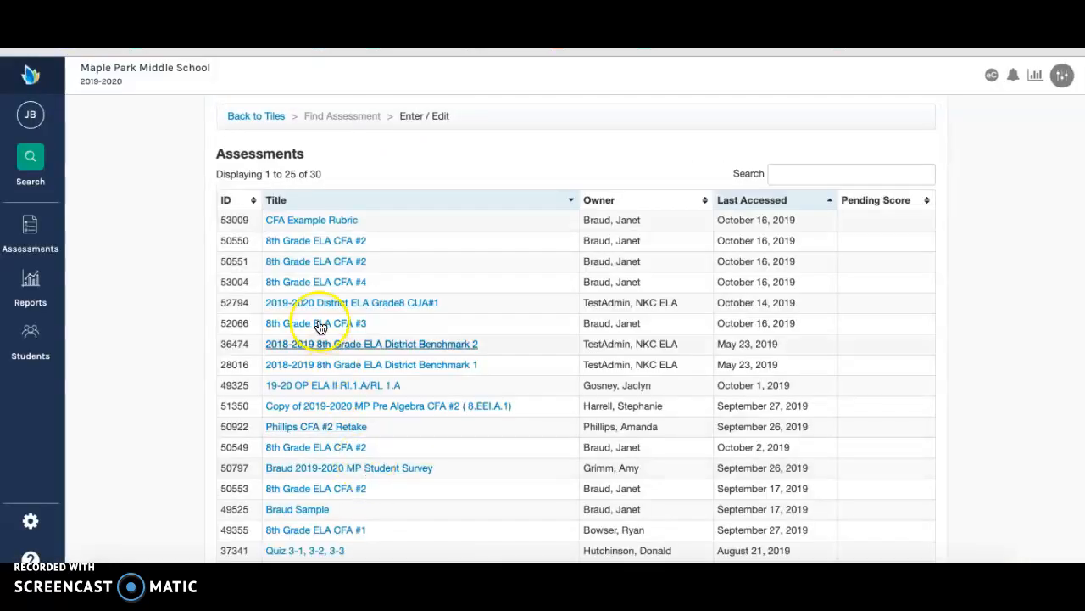
click(314, 226)
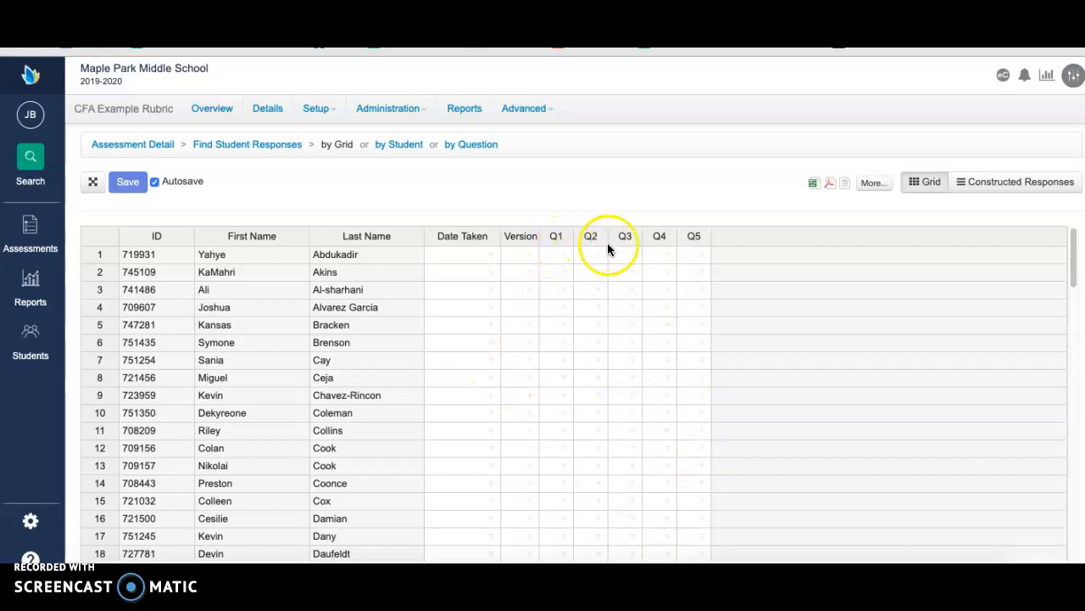
- Enter a score of 4 for each of the questions Q1 to Q5 for the first student in the response grid
click(564, 257)
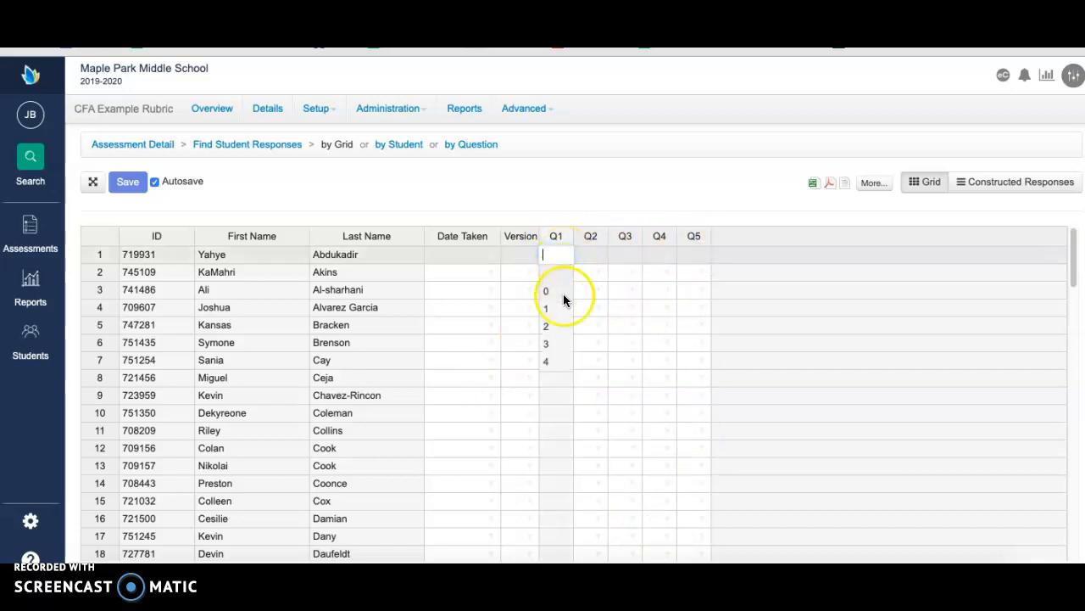
click(560, 361)
click(560, 362)
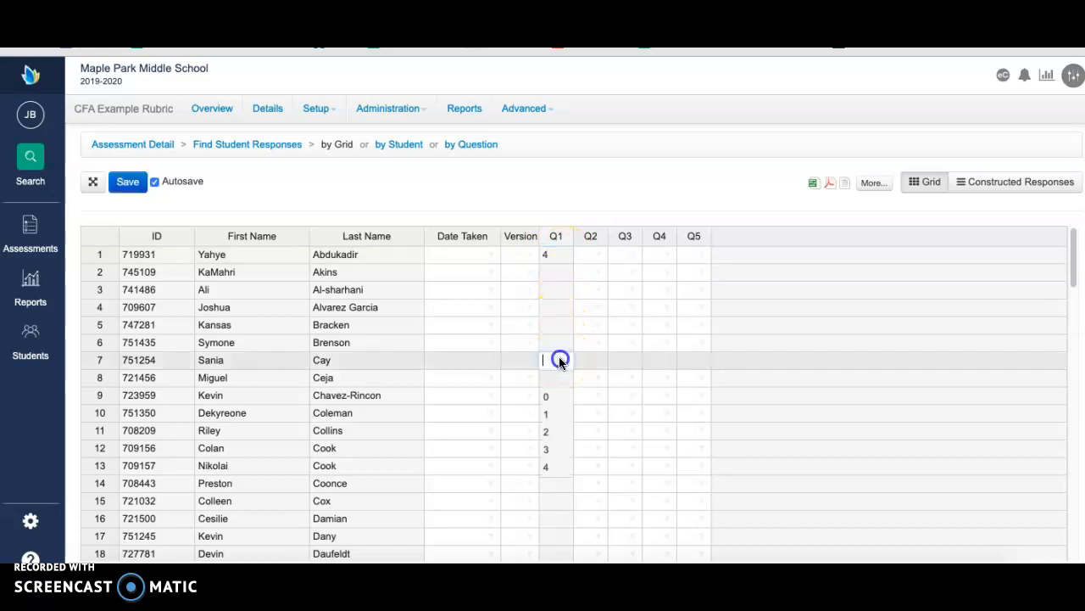
click(596, 254)
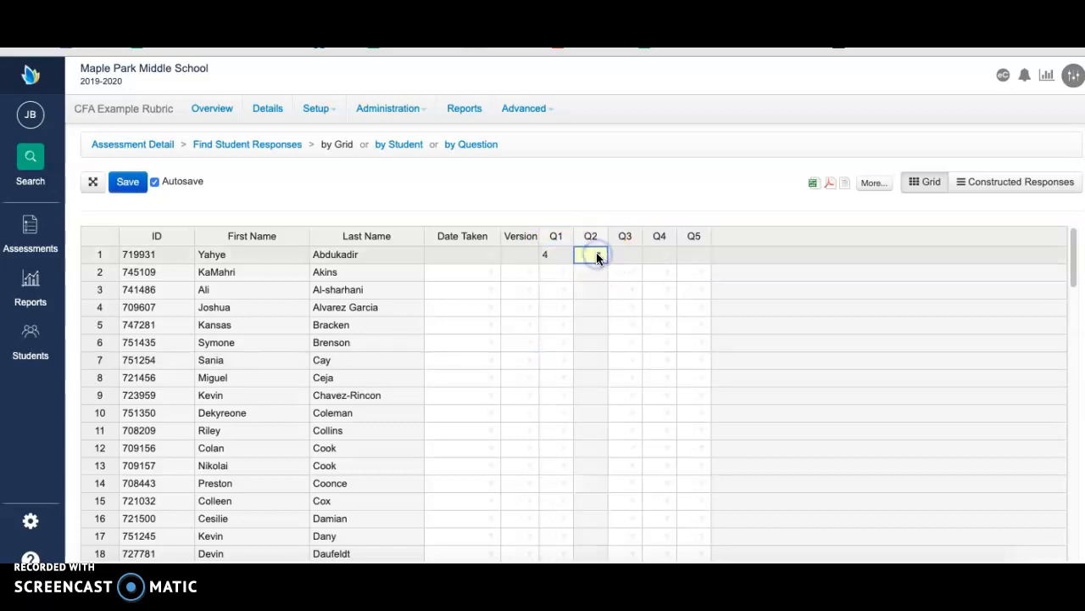
text(4)
key(Tab)
text(4)
key(Tab)
text(4)
key(Tab)
text(4)
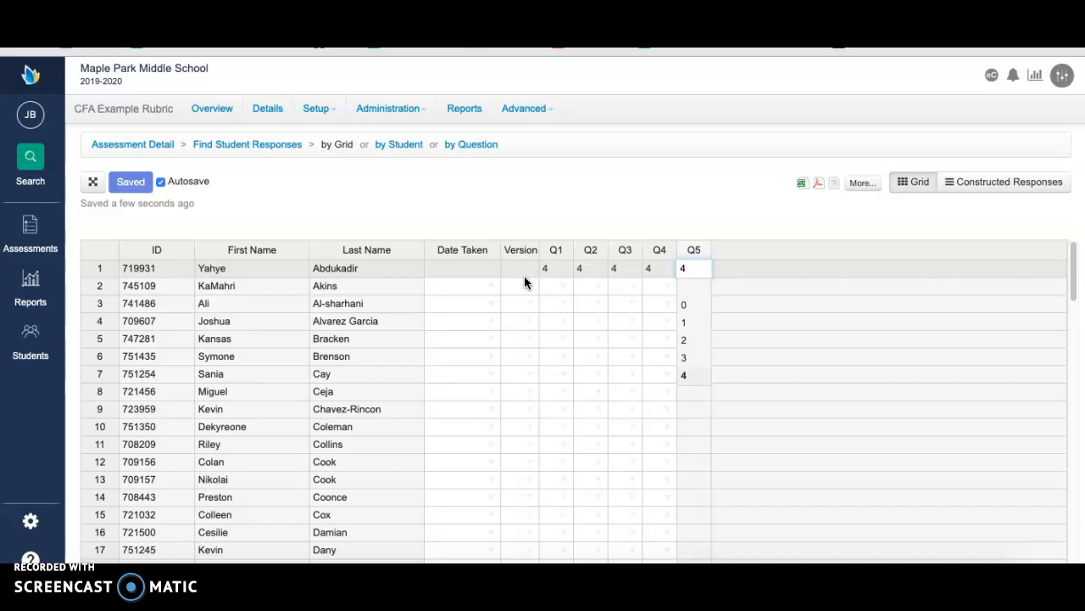
- Open the assessment's overview and inspect the Overall Performance chart
click(211, 110)
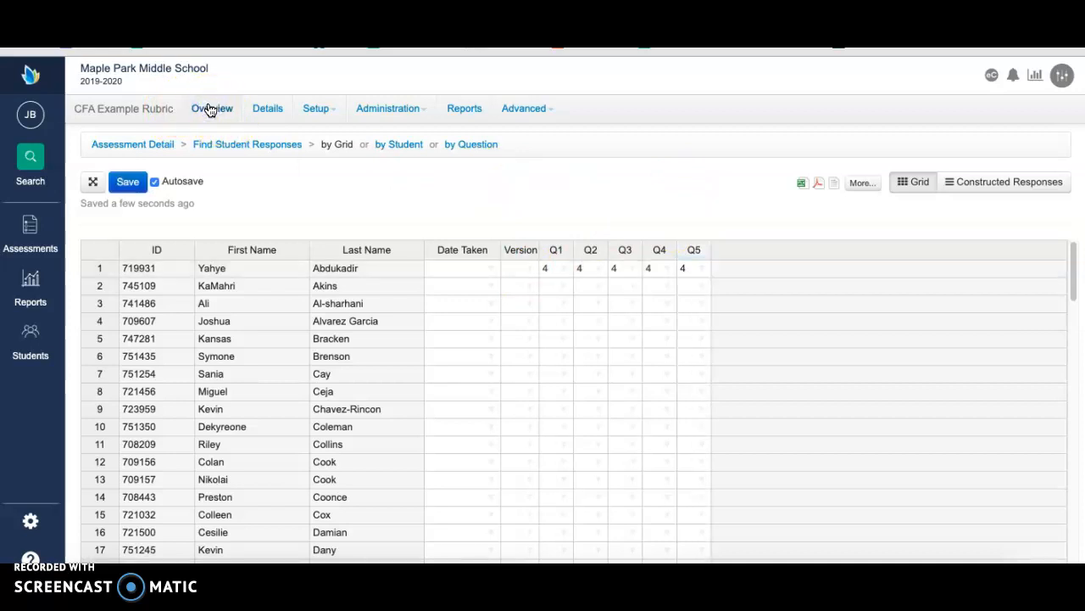
mouse_move(721, 228)
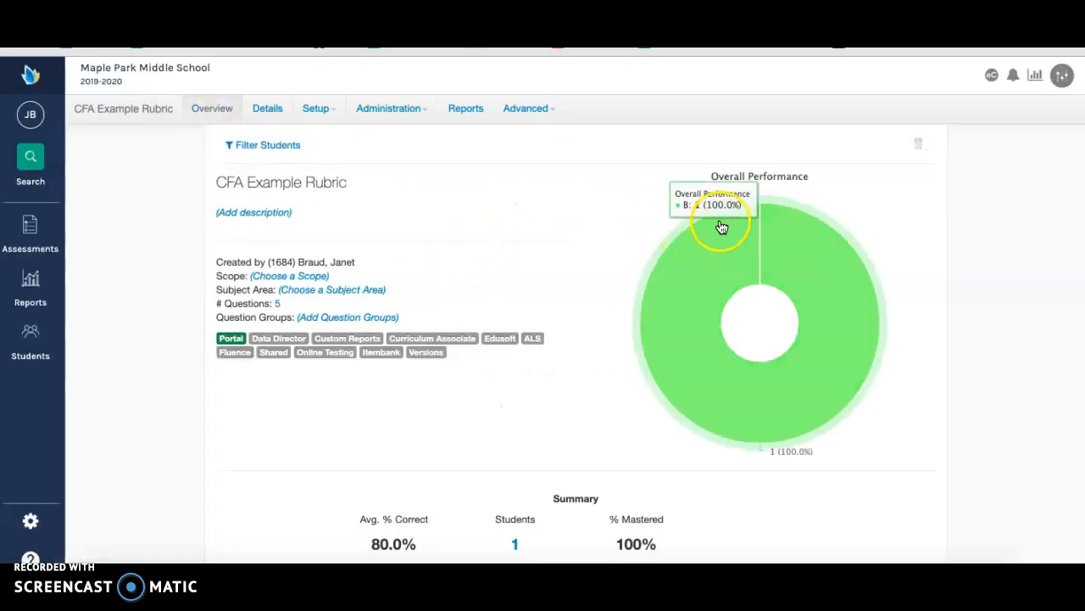